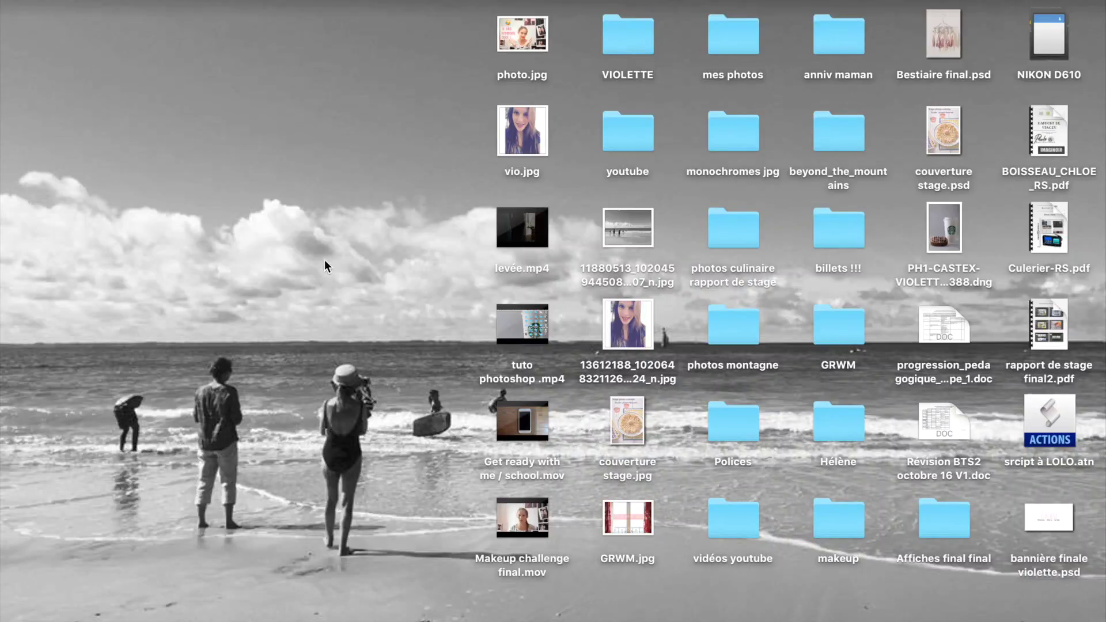
# Drop the desktop DNG photo of the cup and cinnamon roll onto Photoshop CS6
pyautogui.moveTo(953, 231); pyautogui.dragTo(406, 596)
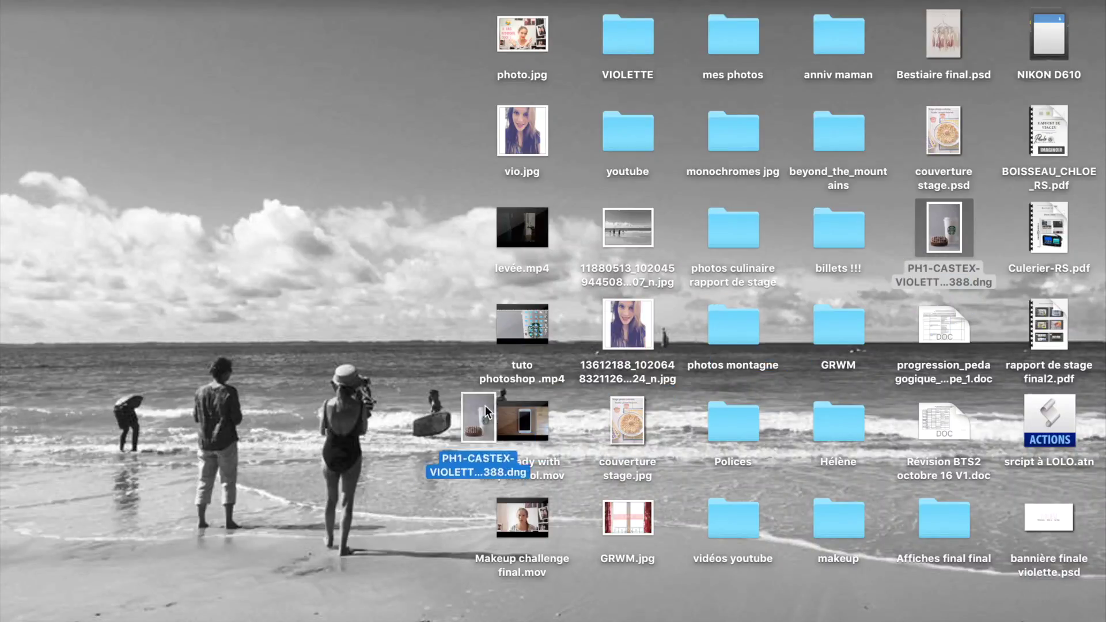
pyautogui.moveTo(406, 596); pyautogui.dragTo(406, 596)
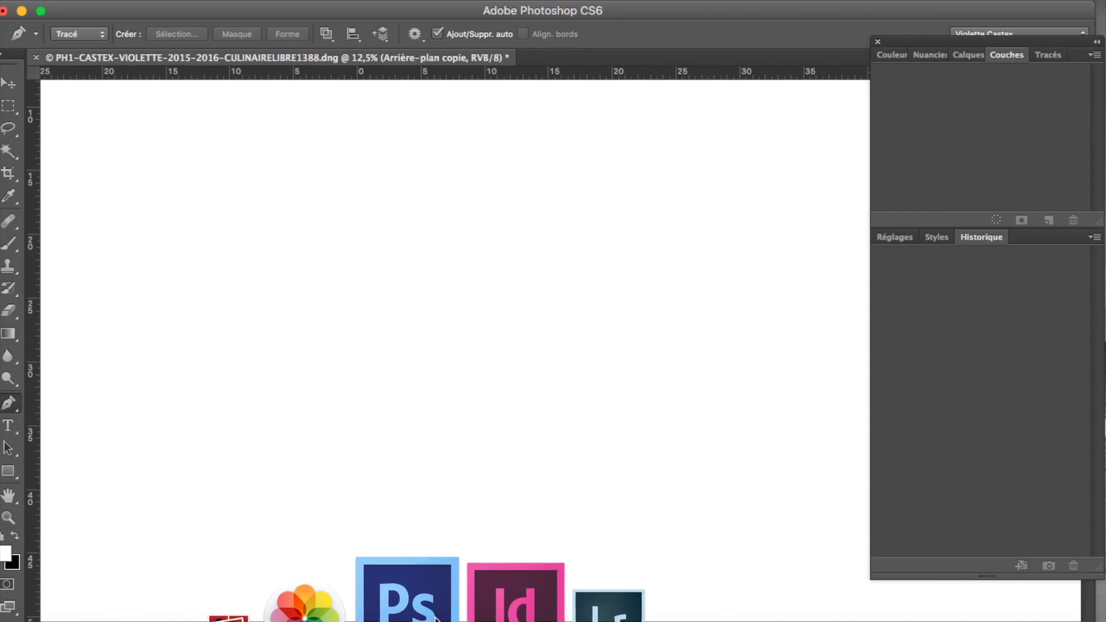
# Open the raw image from Camera Raw and bring up the Layers panel
pyautogui.click(819, 613)
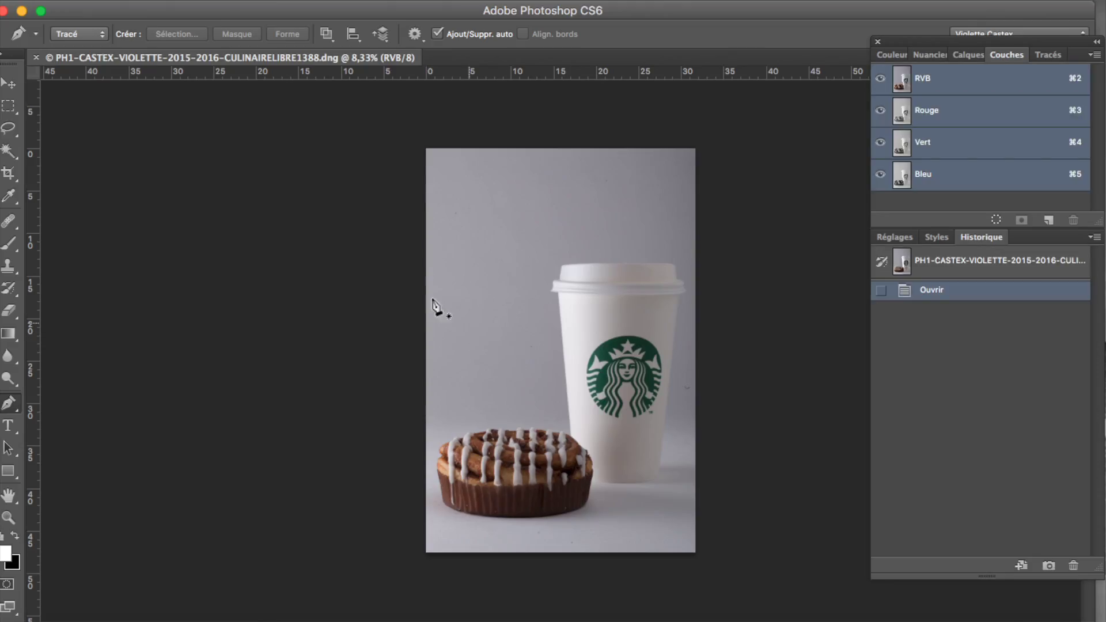
pyautogui.click(893, 55)
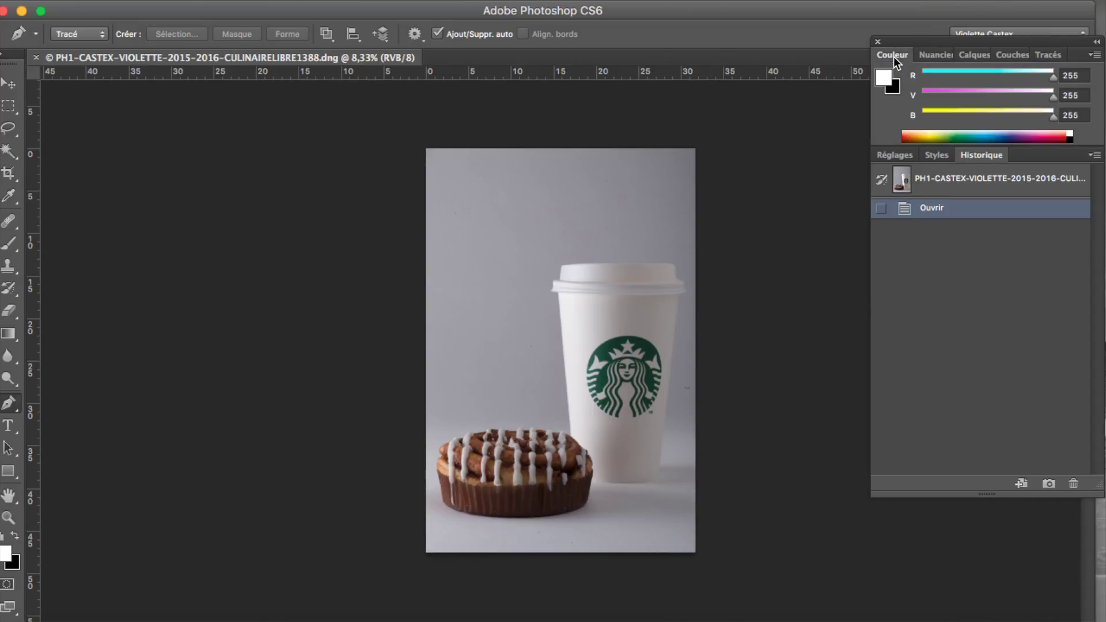
pyautogui.click(970, 55)
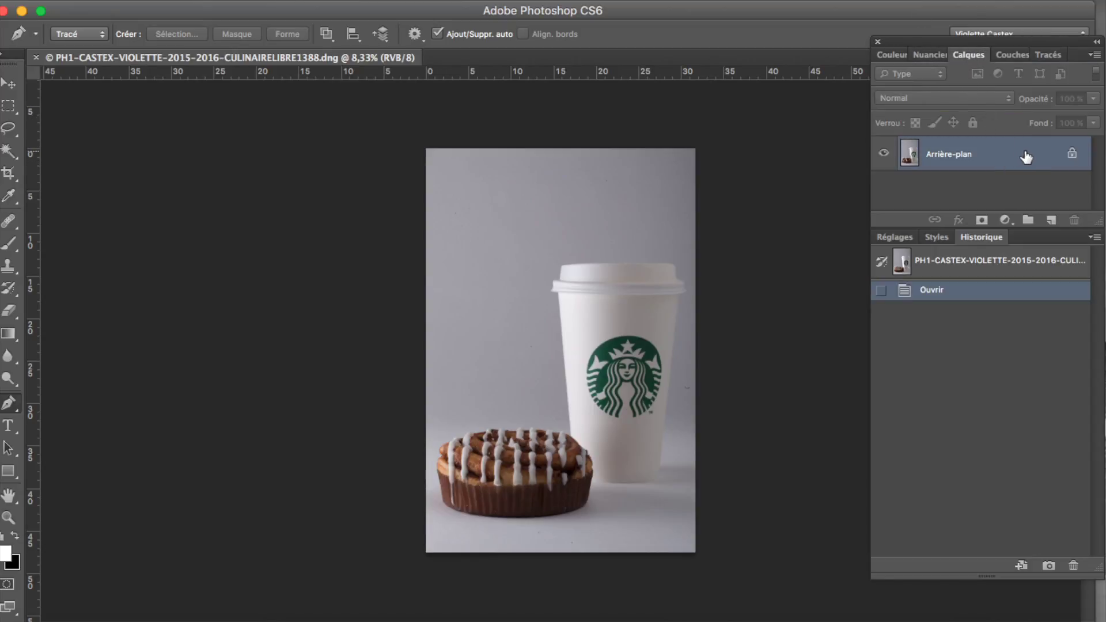
# Duplicate Arrière-plan as Arrière-plan copie and add a blank layer mask to it
pyautogui.moveTo(1025, 156); pyautogui.dragTo(1051, 220)
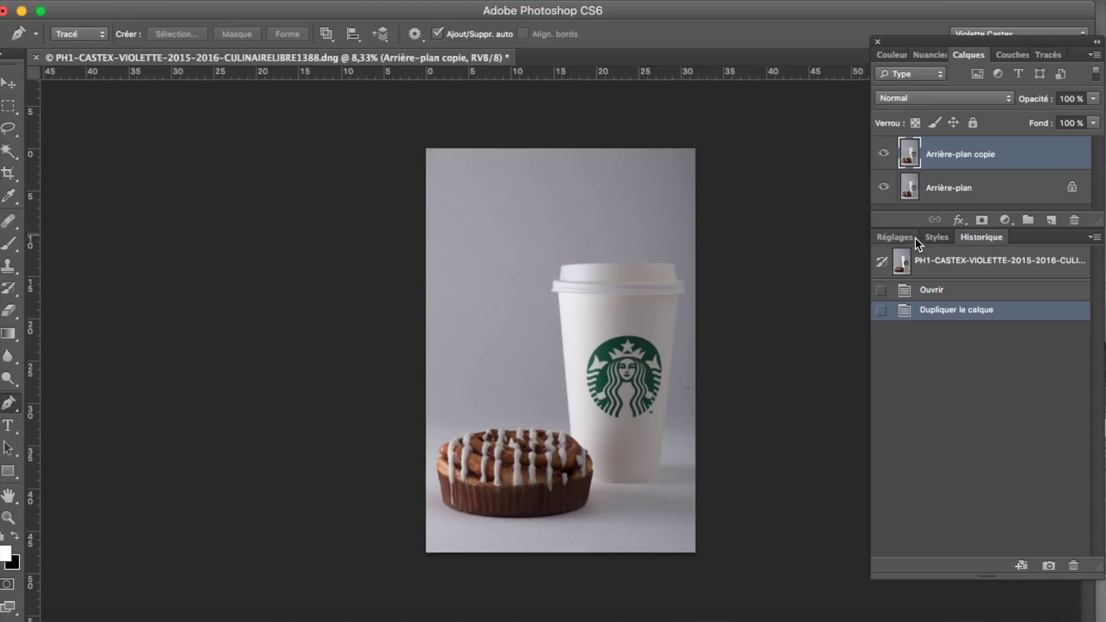
pyautogui.click(979, 220)
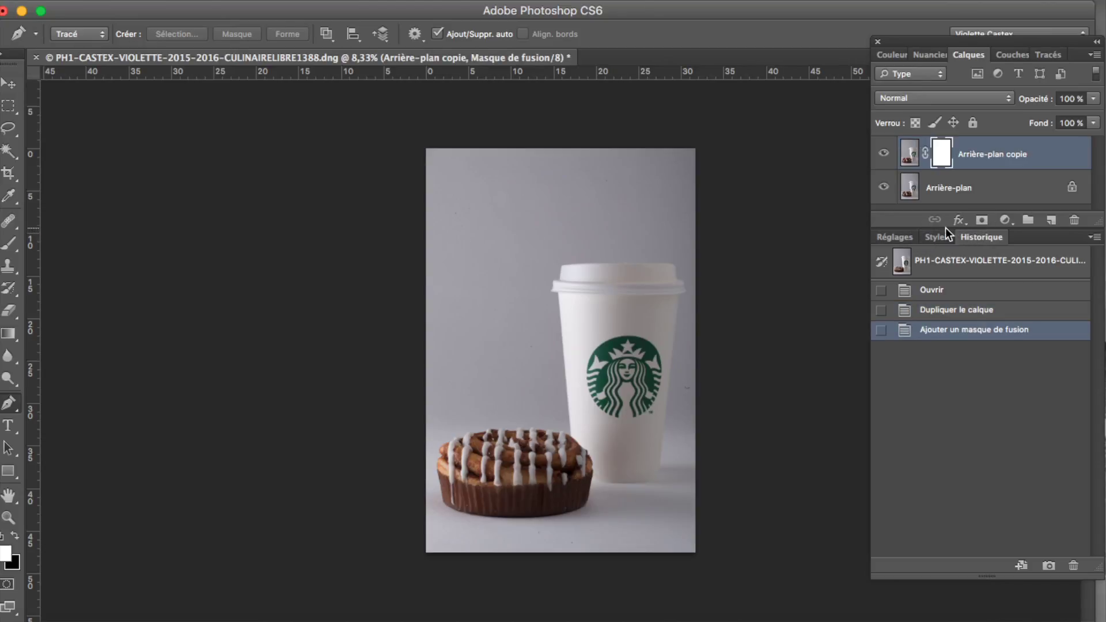
pyautogui.rightClick(10, 405)
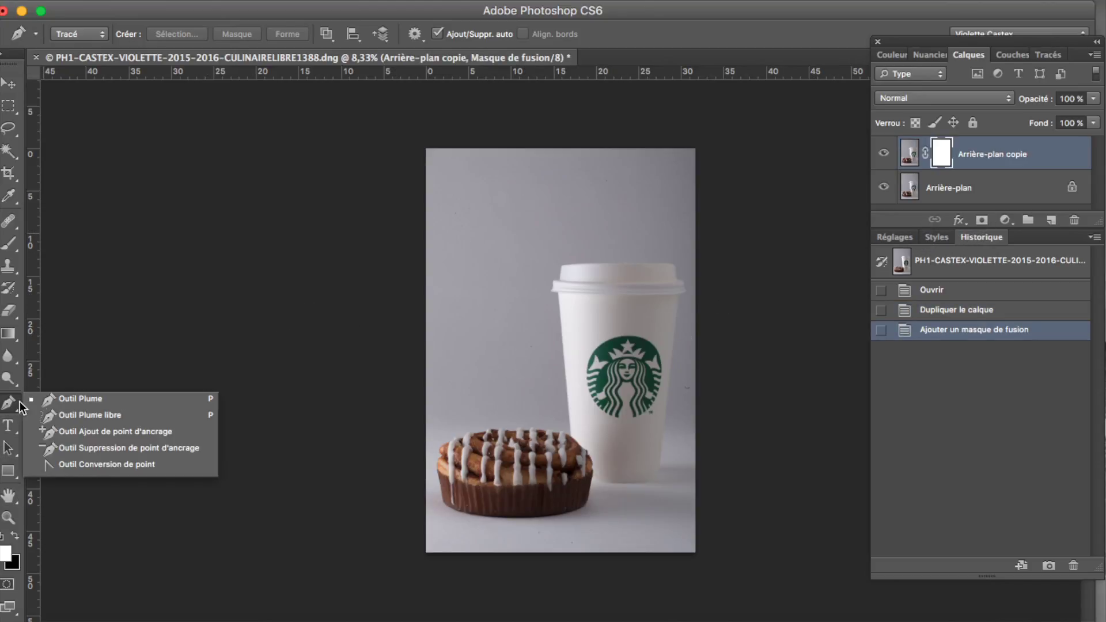
# With the Pen tool zoomed in, start the path across the top of the cup lid
pyautogui.click(92, 398)
pyautogui.scroll(1, 594, 272)
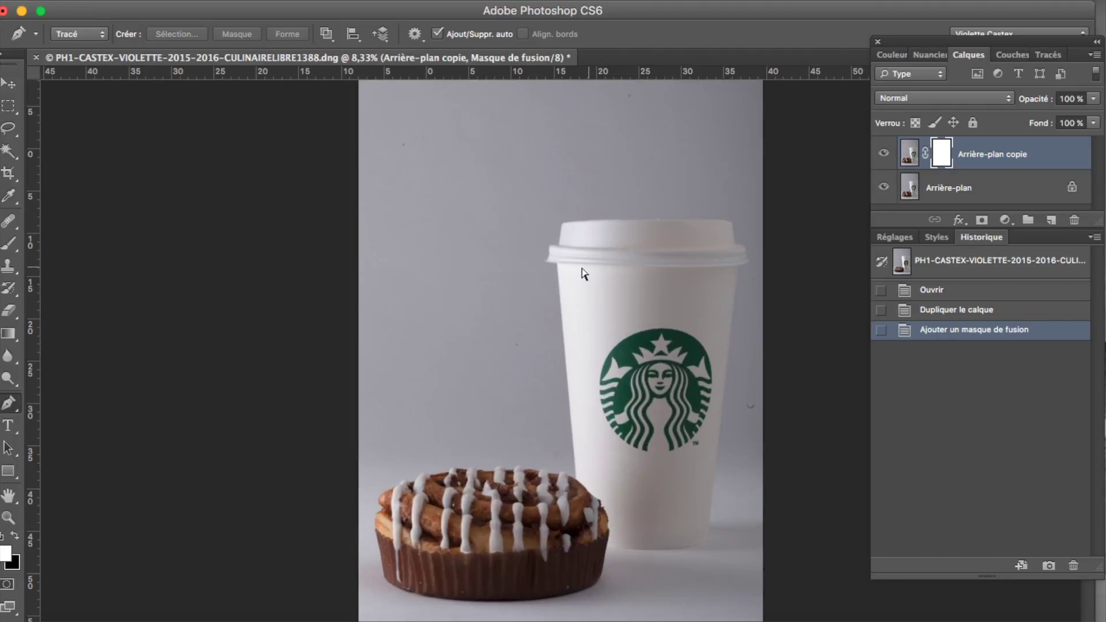
pyautogui.scroll(1, 583, 272)
pyautogui.scroll(1, 582, 271)
pyautogui.scroll(1, 583, 271)
pyautogui.moveTo(640, 198); pyautogui.dragTo(410, 424)
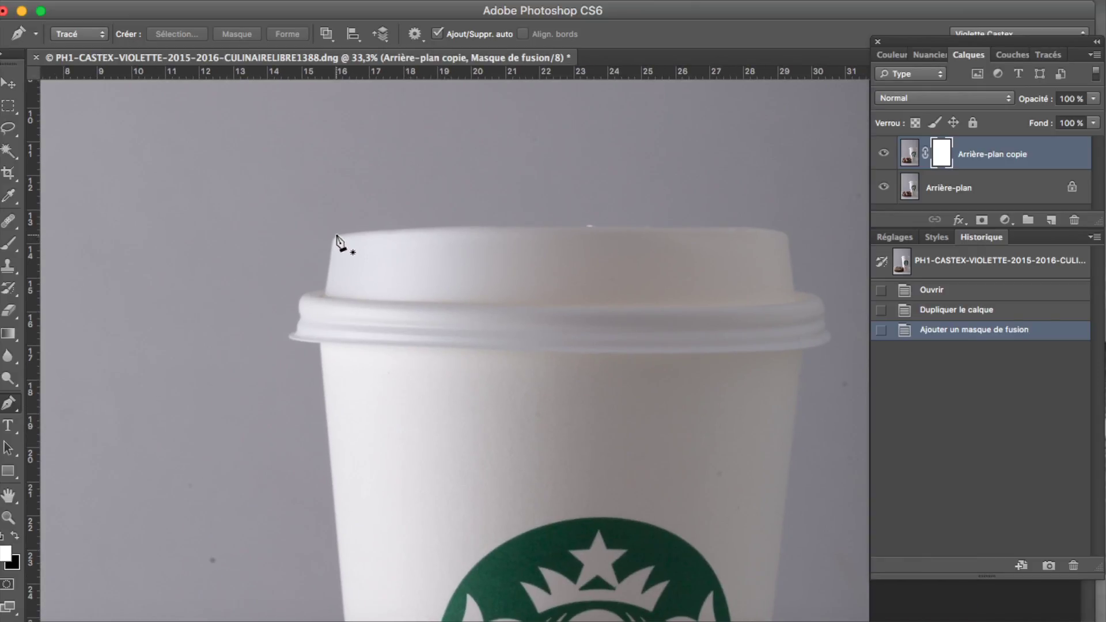
pyautogui.click(336, 235)
pyautogui.click(496, 226)
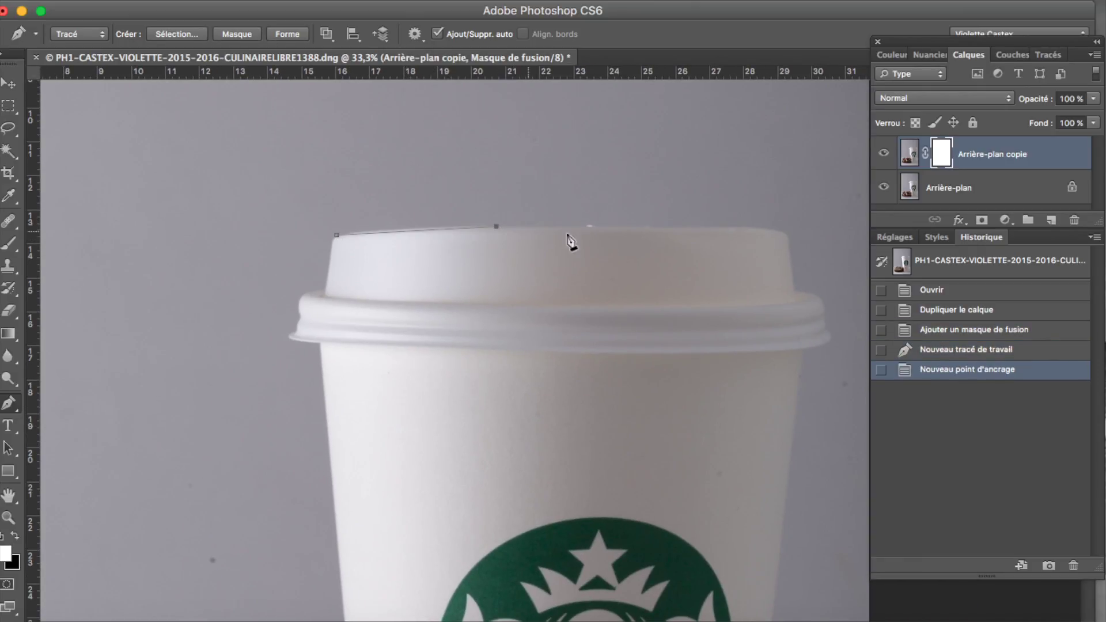
pyautogui.click(626, 227)
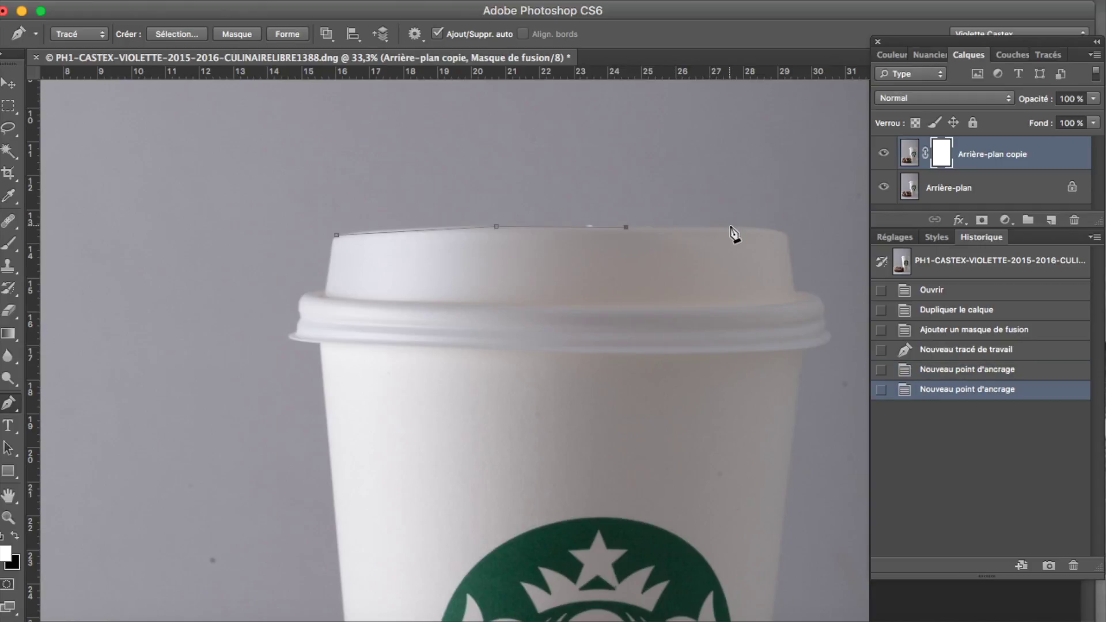
pyautogui.click(730, 227)
pyautogui.click(782, 232)
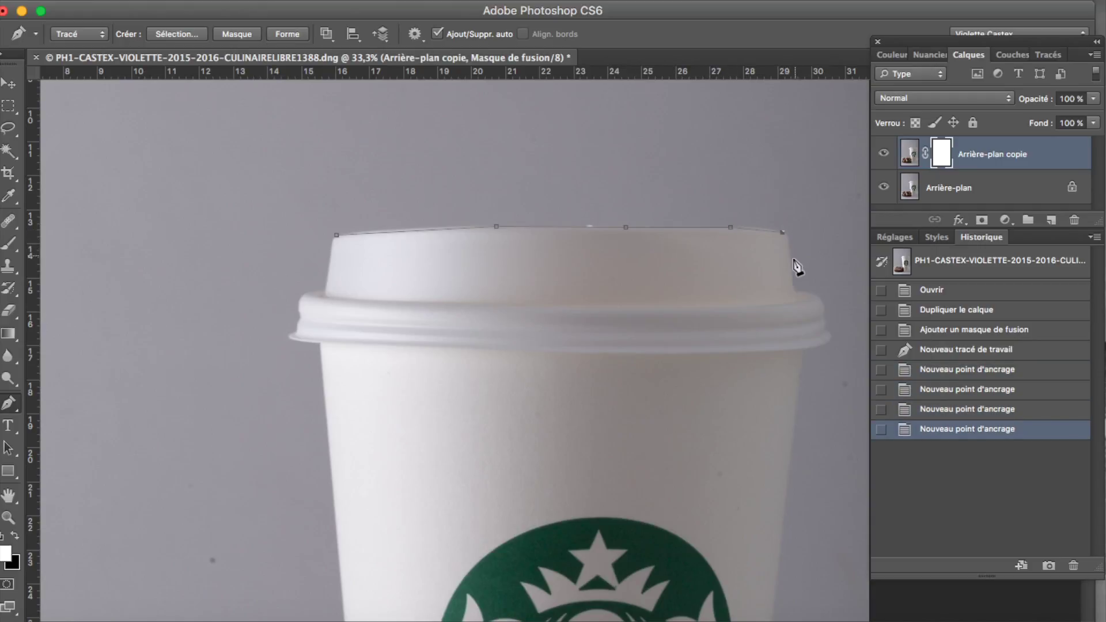
# Continue the path around the lid rim and down the cup's right side
pyautogui.click(793, 287)
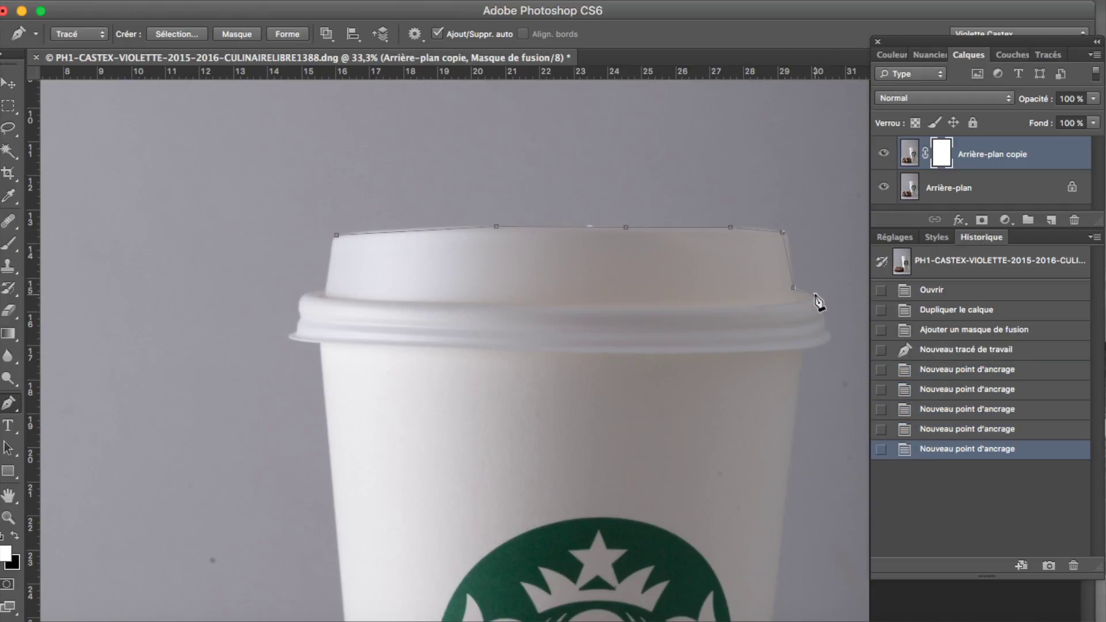
pyautogui.click(815, 295)
pyautogui.click(826, 313)
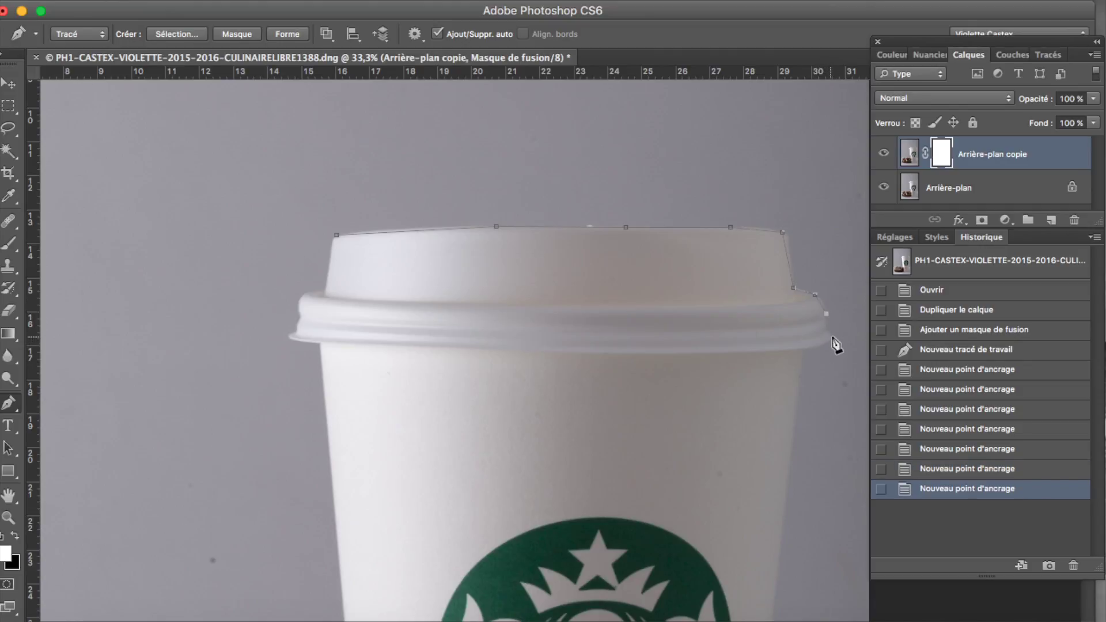
pyautogui.click(832, 335)
pyautogui.click(804, 348)
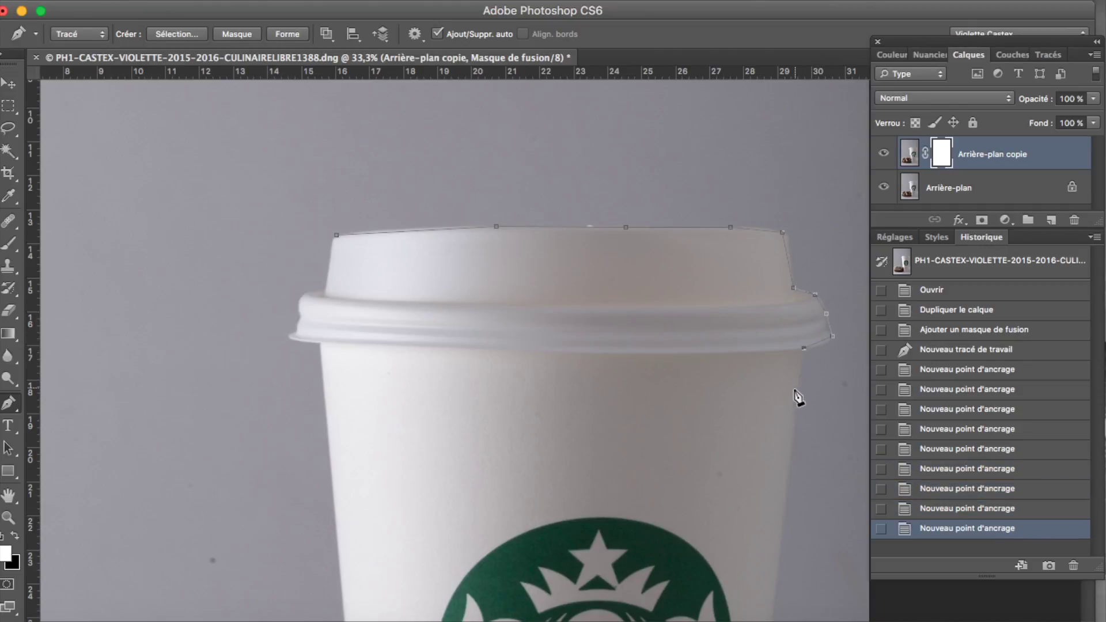
pyautogui.click(789, 482)
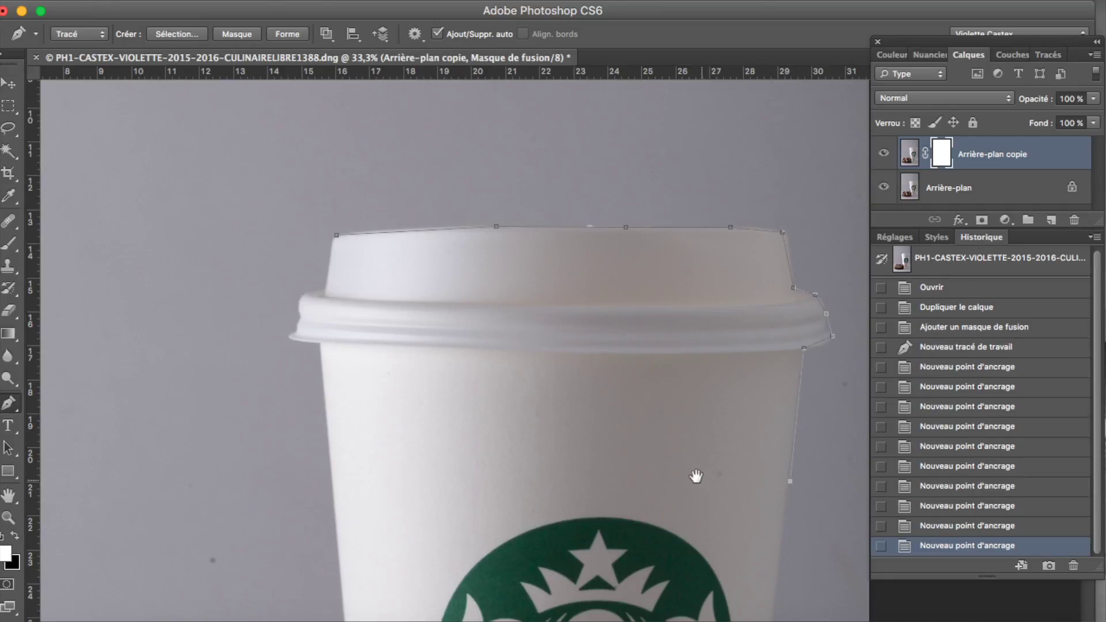
# Bring the top of the cup back into view and close the path at its start
pyautogui.scroll(-10, 760, 501)
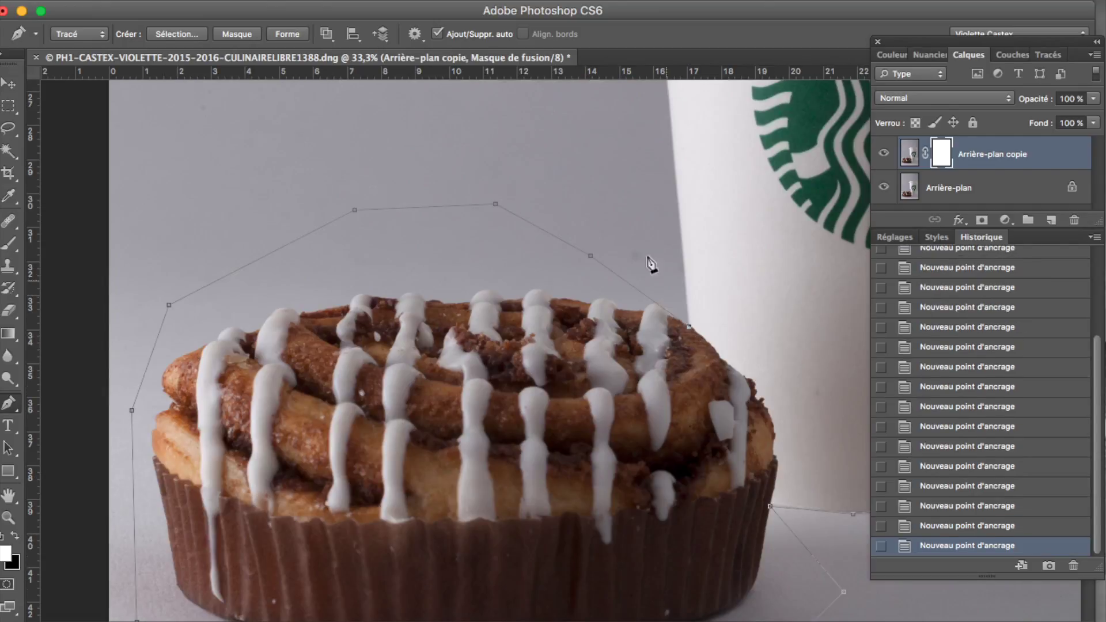
pyautogui.scroll(2, 622, 283)
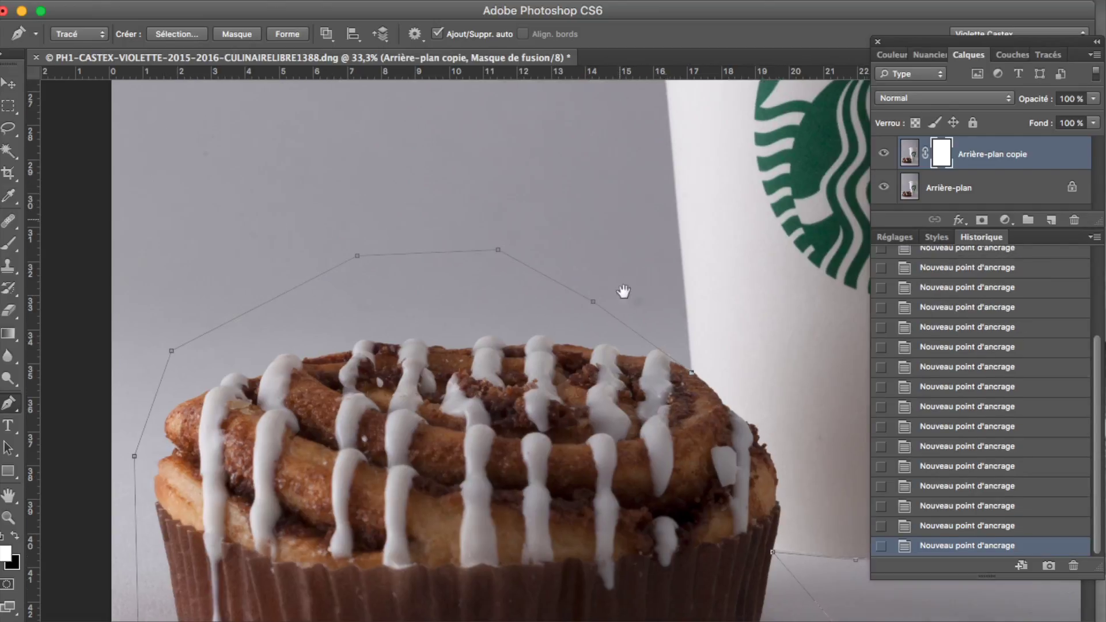
pyautogui.scroll(3, 625, 325)
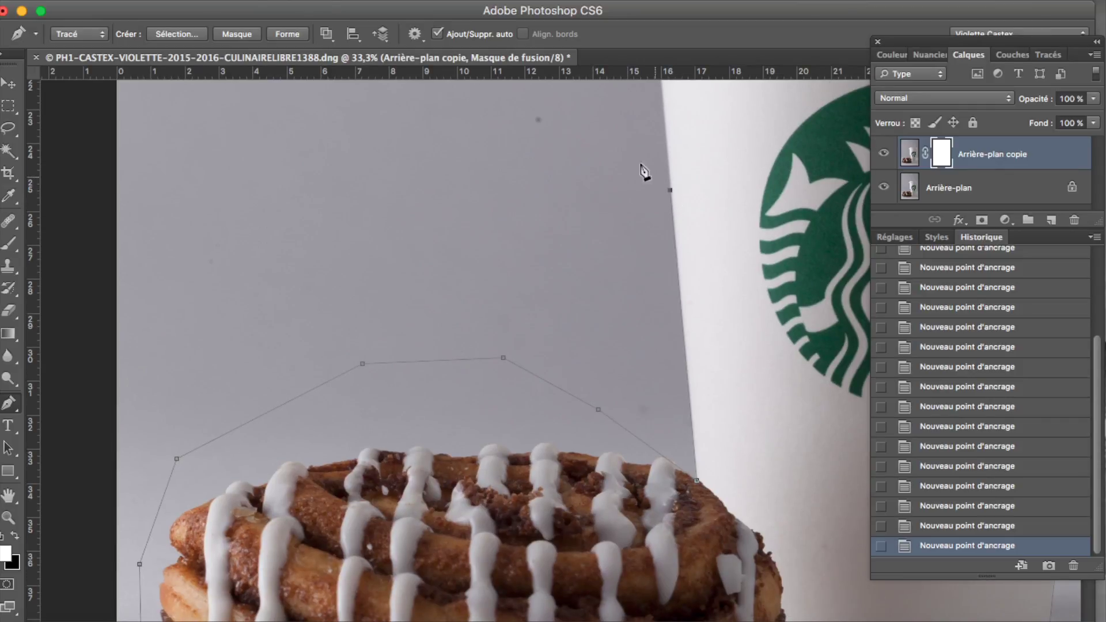
pyautogui.scroll(4, 604, 309)
pyautogui.scroll(2, 604, 309)
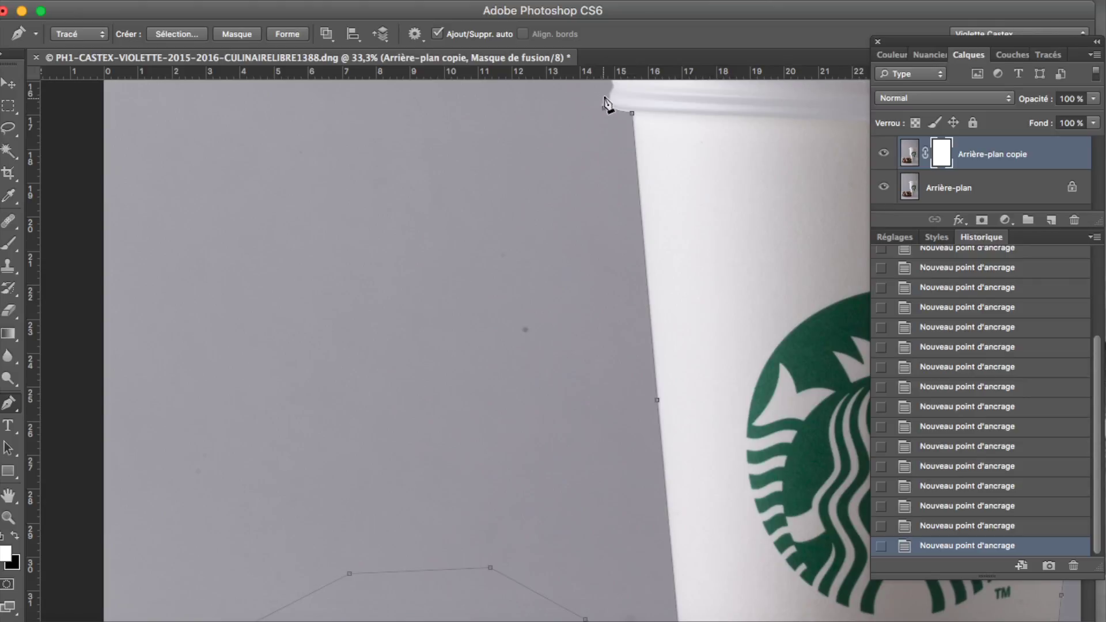
pyautogui.moveTo(591, 168); pyautogui.dragTo(607, 223)
pyautogui.scroll(1, 607, 223)
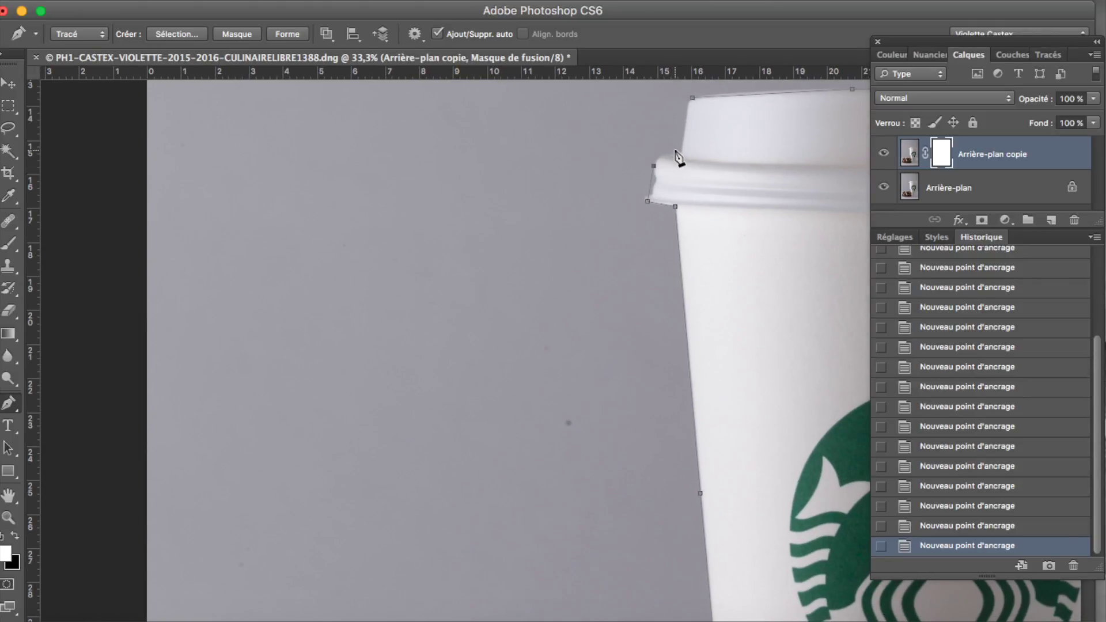
pyautogui.click(693, 99)
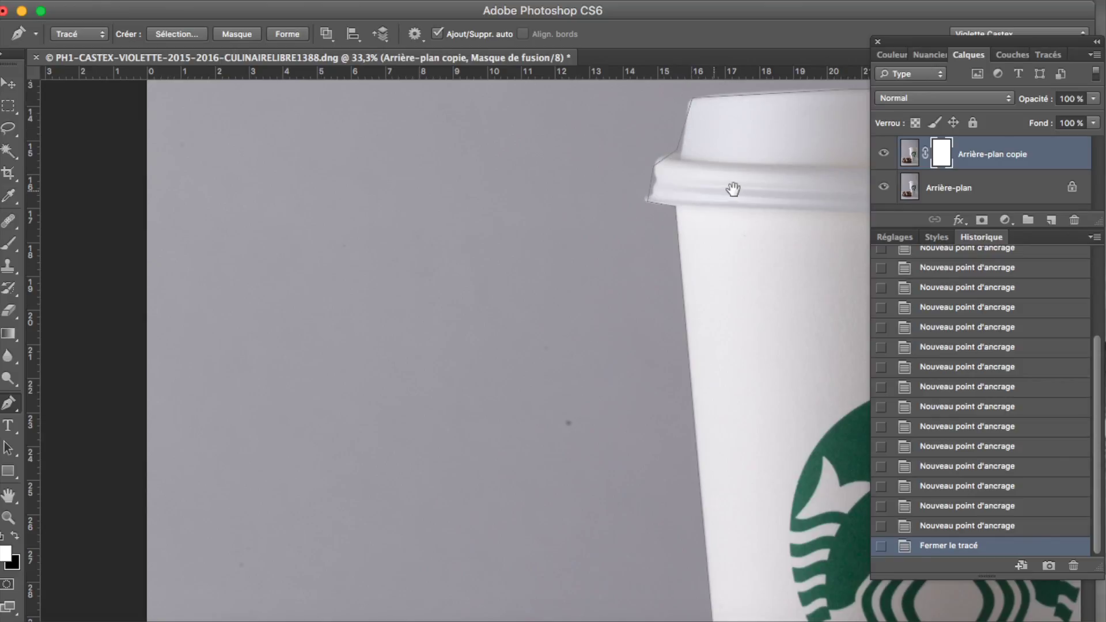
# Add and curve anchors along the lid's top edge and its left corner
pyautogui.moveTo(733, 188); pyautogui.dragTo(463, 313)
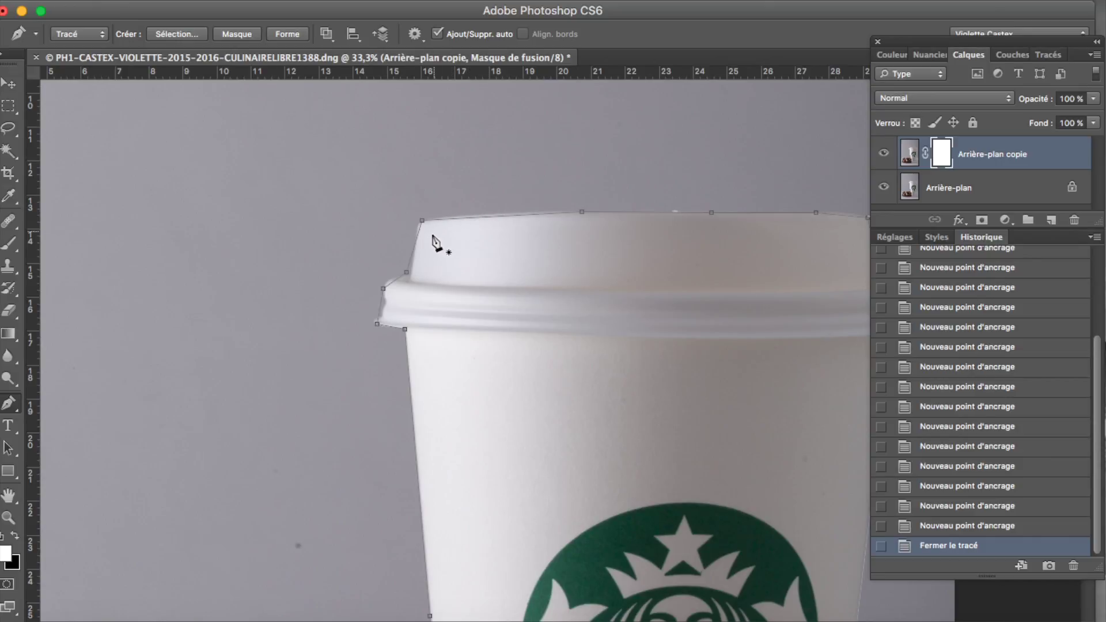
pyautogui.hotkey('ctrl', '+')
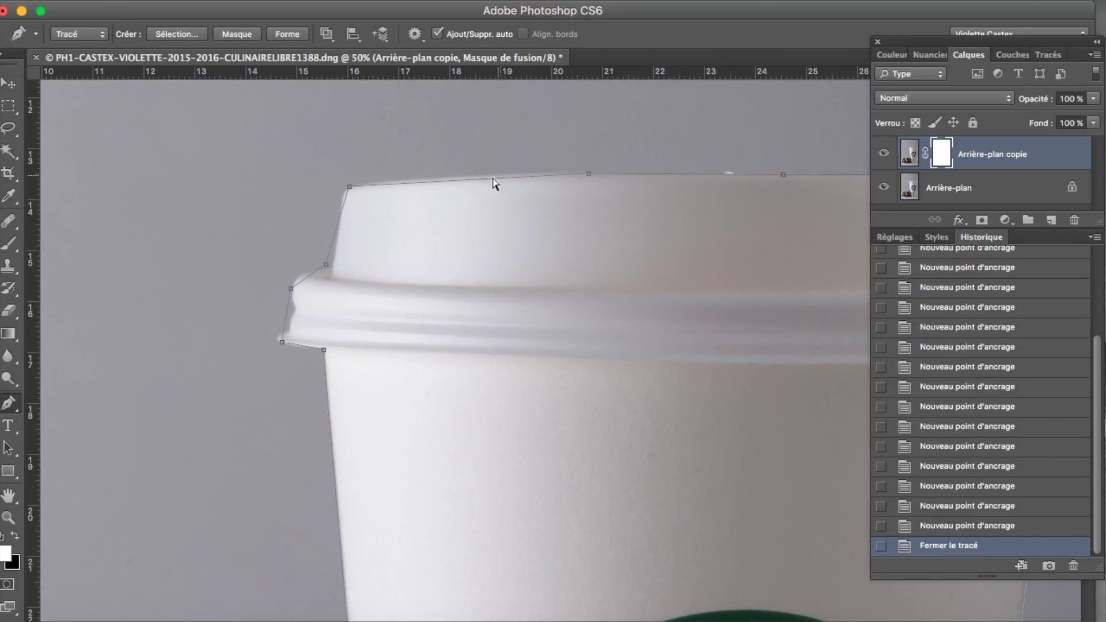
pyautogui.click(467, 180)
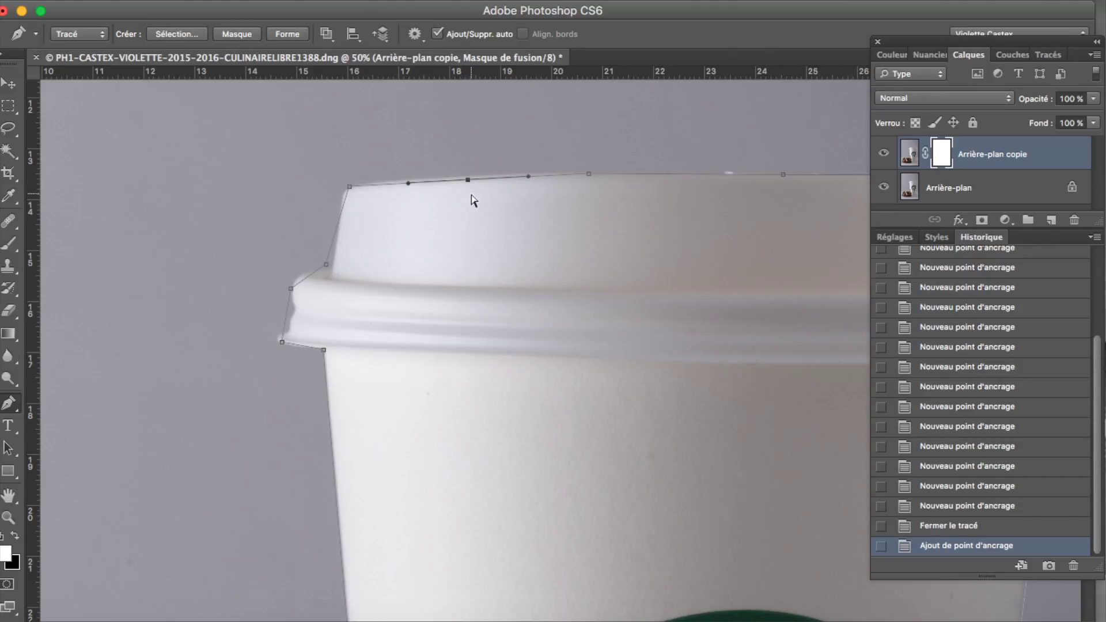
pyautogui.moveTo(468, 182)
pyautogui.mouseDown()
pyautogui.moveTo(467, 161)
pyautogui.moveTo(466, 174)
pyautogui.mouseUp()
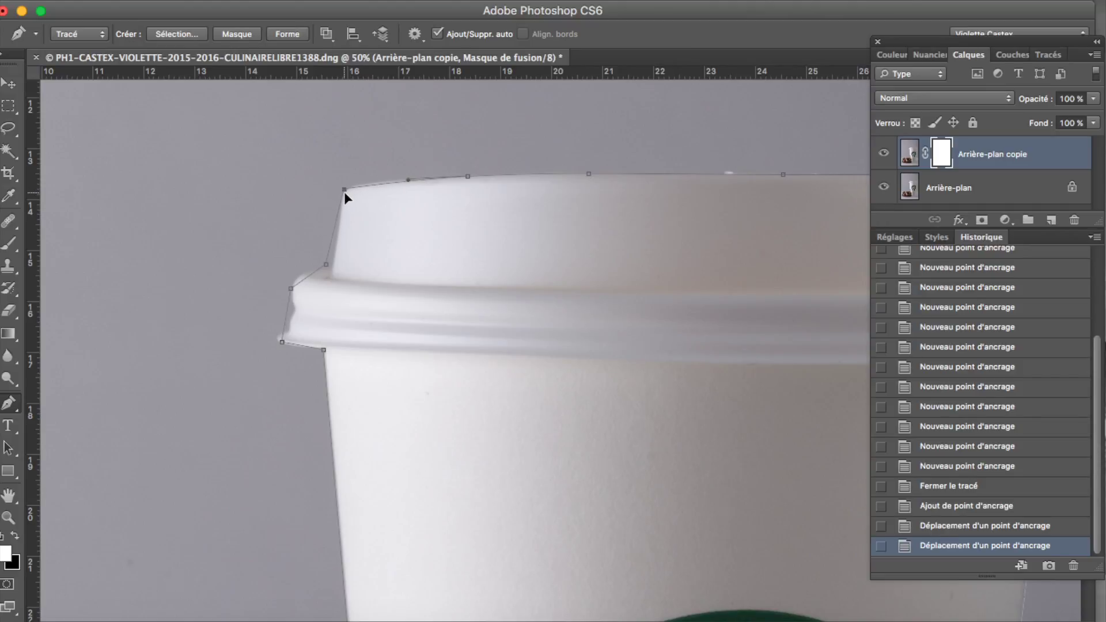
pyautogui.moveTo(350, 188)
pyautogui.mouseDown()
pyautogui.moveTo(329, 268)
pyautogui.moveTo(267, 316)
pyautogui.mouseUp()
pyautogui.click(339, 218)
pyautogui.click(314, 268)
# Refine the path along the cup's left edge and around its base corners
pyautogui.scroll(-5, 318, 328)
pyautogui.hscroll(-2, 318, 329)
pyautogui.click(428, 299)
pyautogui.scroll(-10, 420, 193)
pyautogui.scroll(-10, 420, 192)
pyautogui.hscroll(5, 419, 192)
pyautogui.moveTo(658, 295); pyautogui.dragTo(659, 295)
pyautogui.moveTo(730, 289); pyautogui.dragTo(732, 288)
pyautogui.moveTo(491, 301); pyautogui.dragTo(492, 299)
pyautogui.moveTo(772, 258); pyautogui.dragTo(752, 272)
pyautogui.click(753, 273)
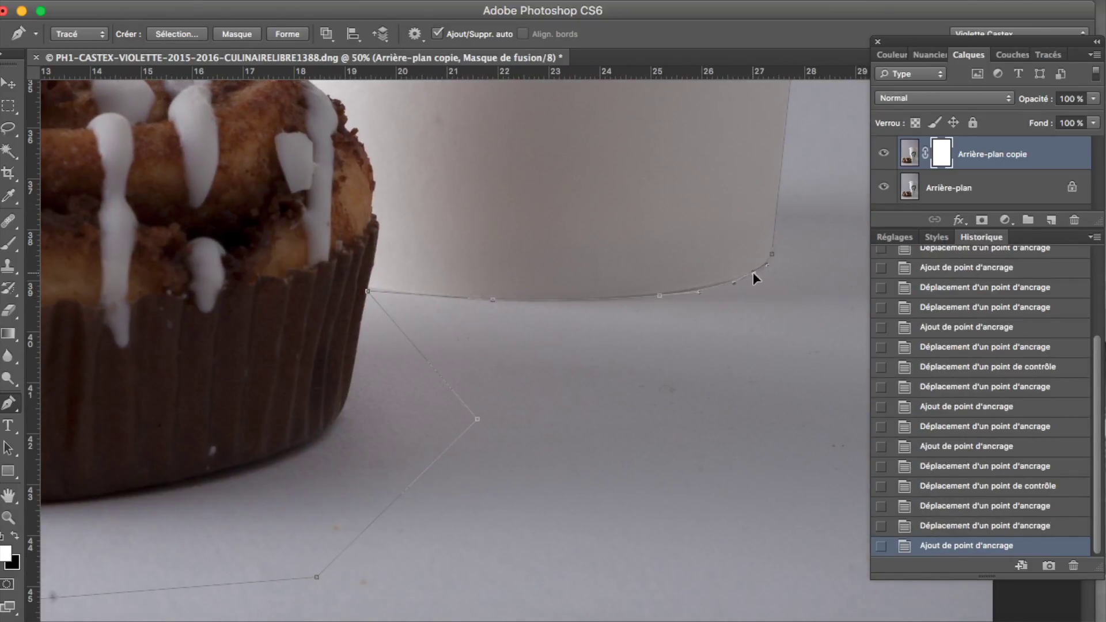
# Reshape the path along the lid top and rim, then adjust an anchor on the cup's edge
pyautogui.scroll(10, 517, 427)
pyautogui.scroll(8, 517, 427)
pyautogui.scroll(-4, 517, 427)
pyautogui.scroll(4, 517, 426)
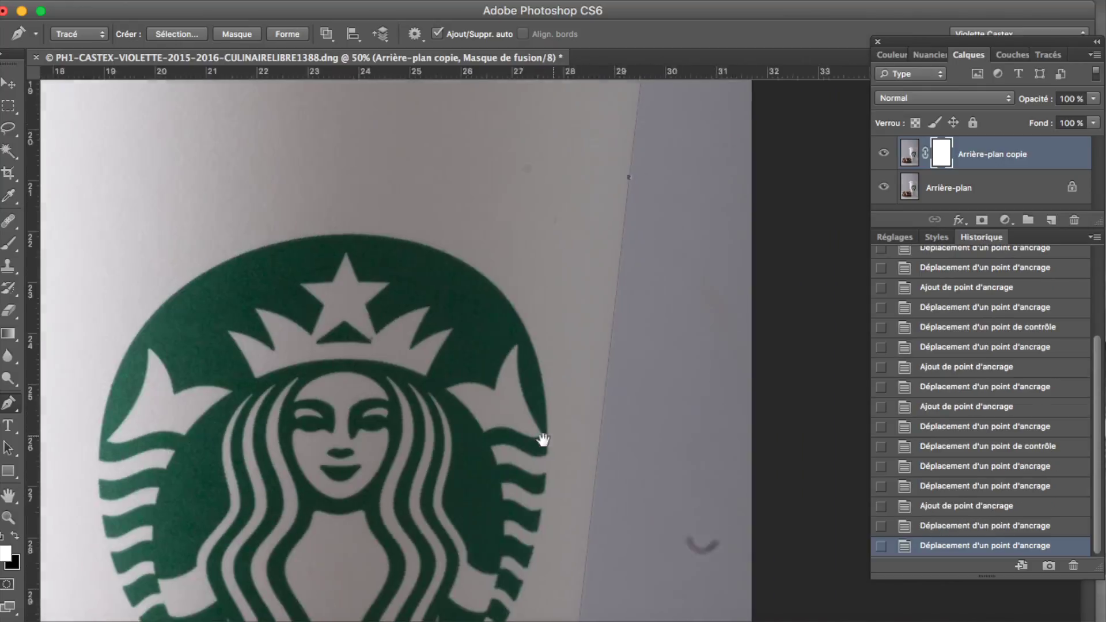
pyautogui.scroll(10, 517, 426)
pyautogui.moveTo(596, 179); pyautogui.dragTo(601, 180)
pyautogui.click(604, 217)
pyautogui.click(563, 171)
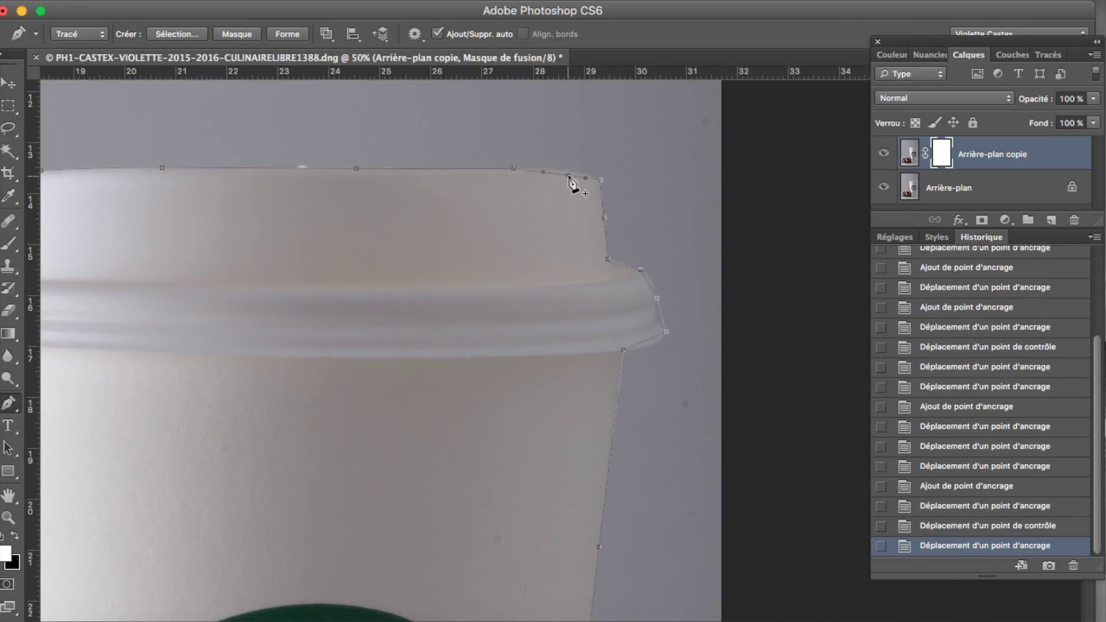
pyautogui.click(429, 169)
pyautogui.moveTo(548, 197); pyautogui.dragTo(545, 267)
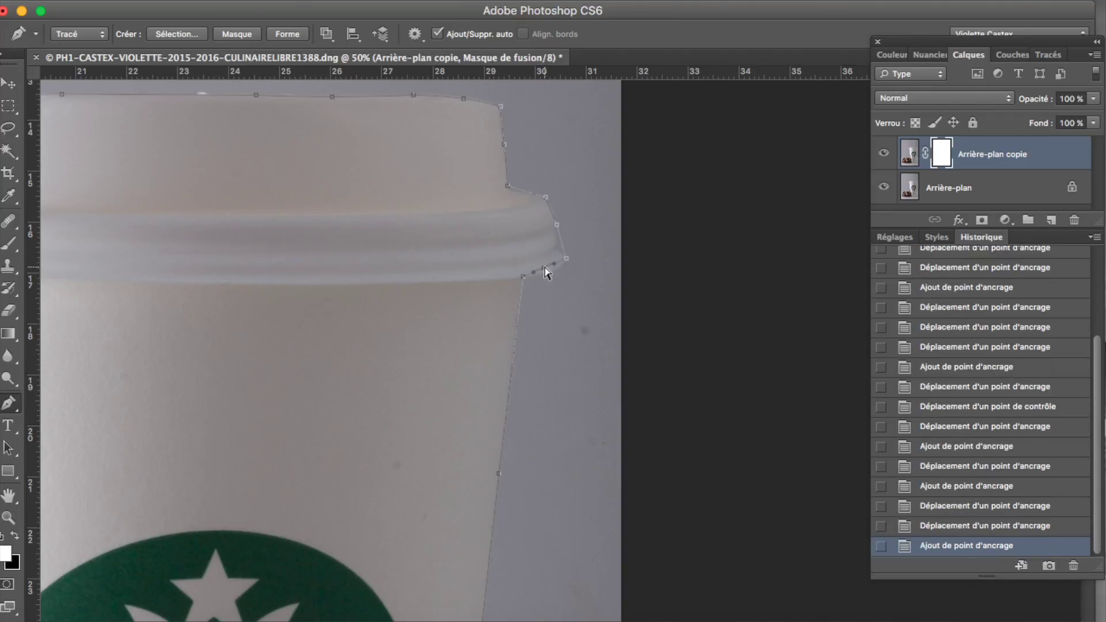
pyautogui.scroll(-6, 483, 283)
pyautogui.scroll(-8, 482, 283)
pyautogui.moveTo(642, 538); pyautogui.dragTo(629, 548)
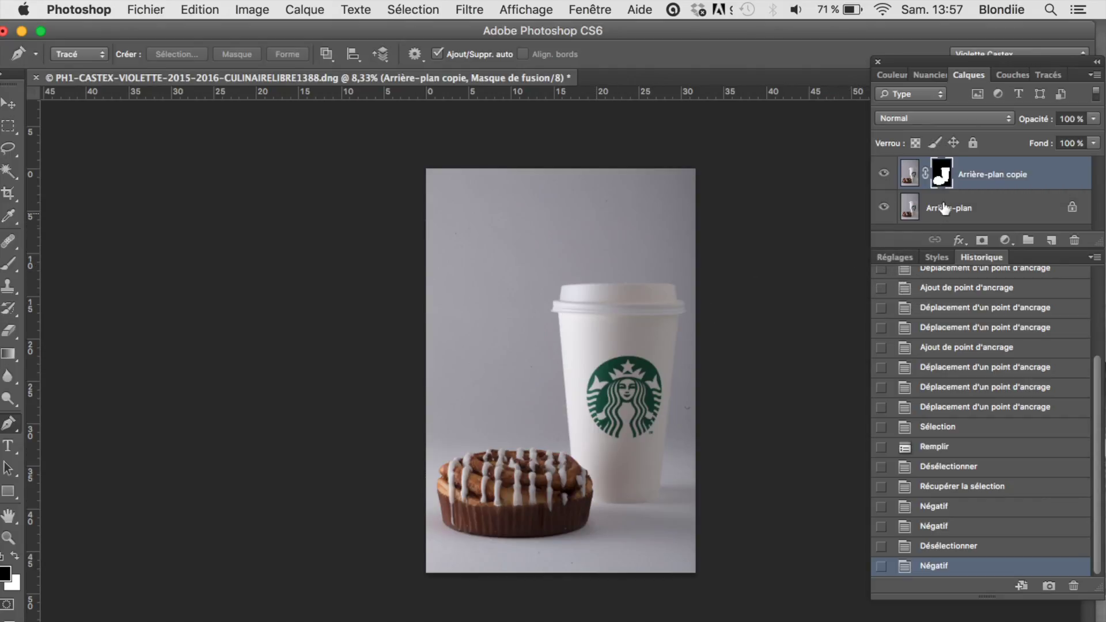
# Duplicate Arrière-plan as Arrière-plan copie 2 beneath the masked copy layer
pyautogui.click(1007, 76)
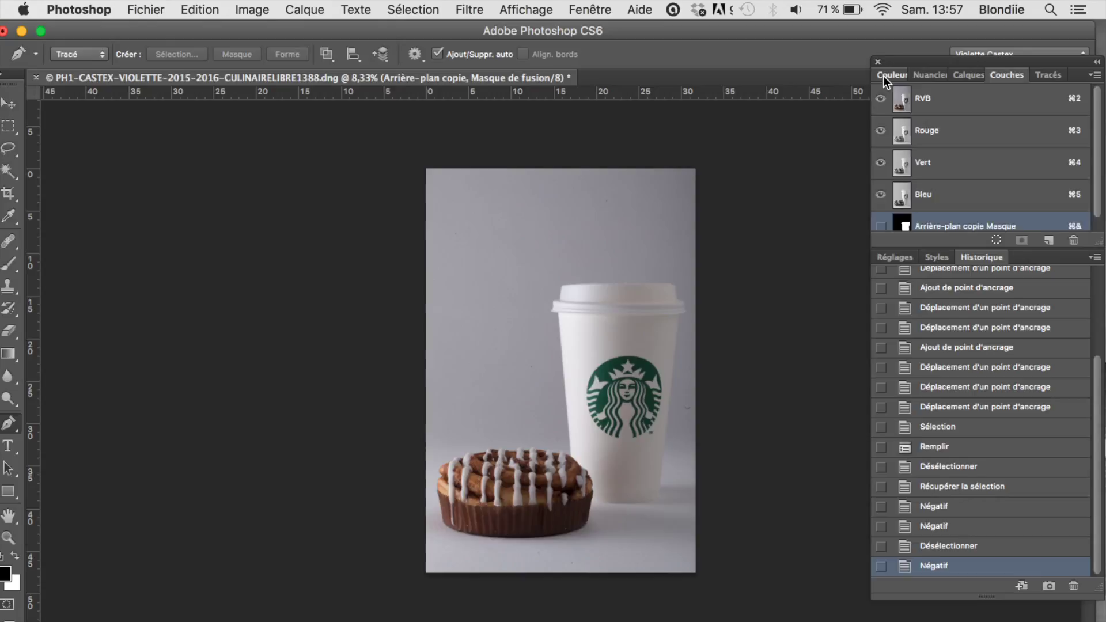
pyautogui.click(885, 75)
pyautogui.click(986, 77)
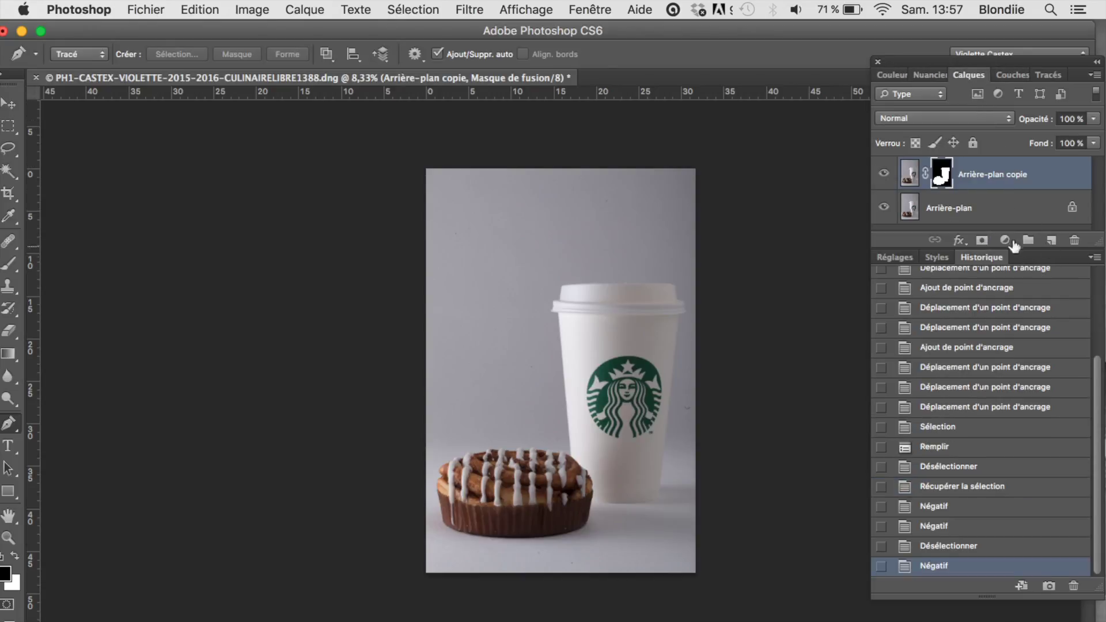
pyautogui.click(994, 208)
pyautogui.moveTo(1017, 215); pyautogui.dragTo(1048, 239)
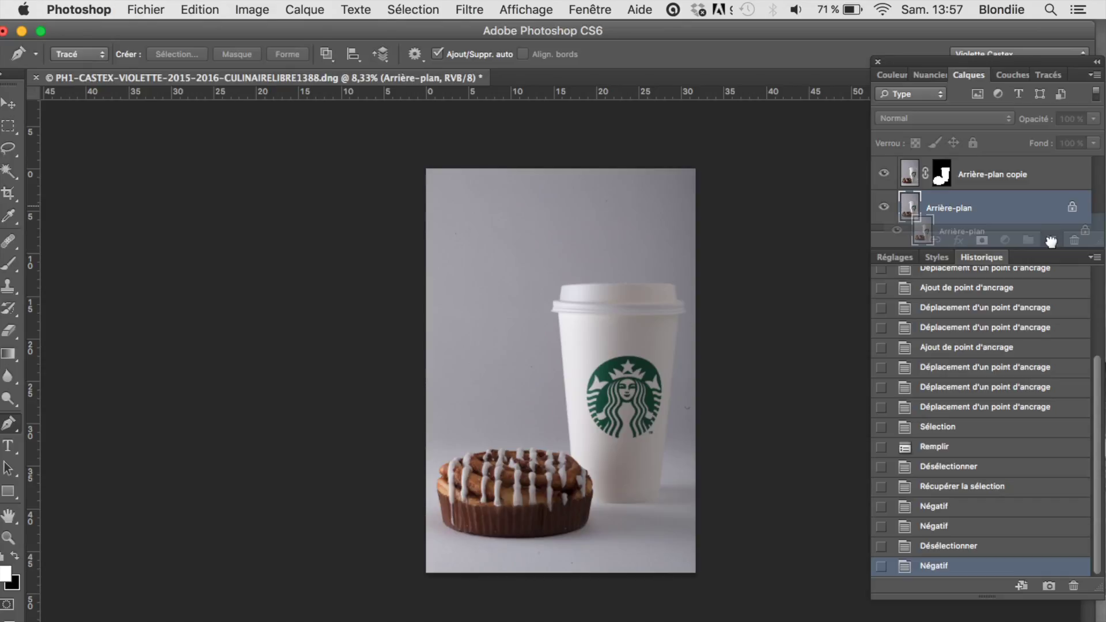
pyautogui.moveTo(1051, 240); pyautogui.dragTo(1050, 240)
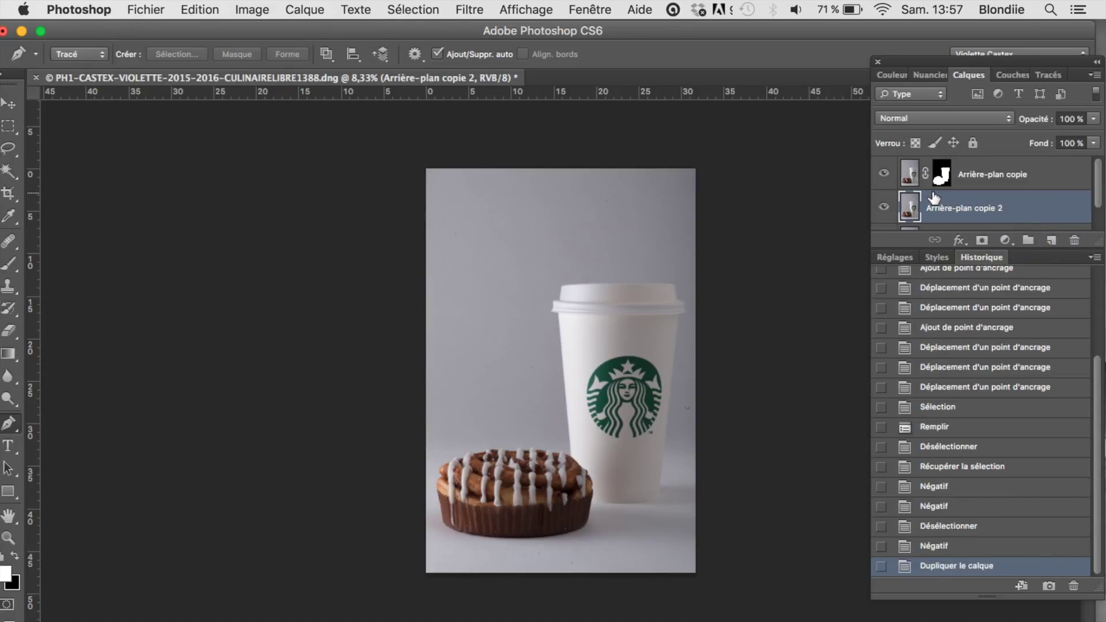
# Show the Arrière-plan copie mask as a red overlay and zoom in on the cinnamon roll
pyautogui.click(1011, 78)
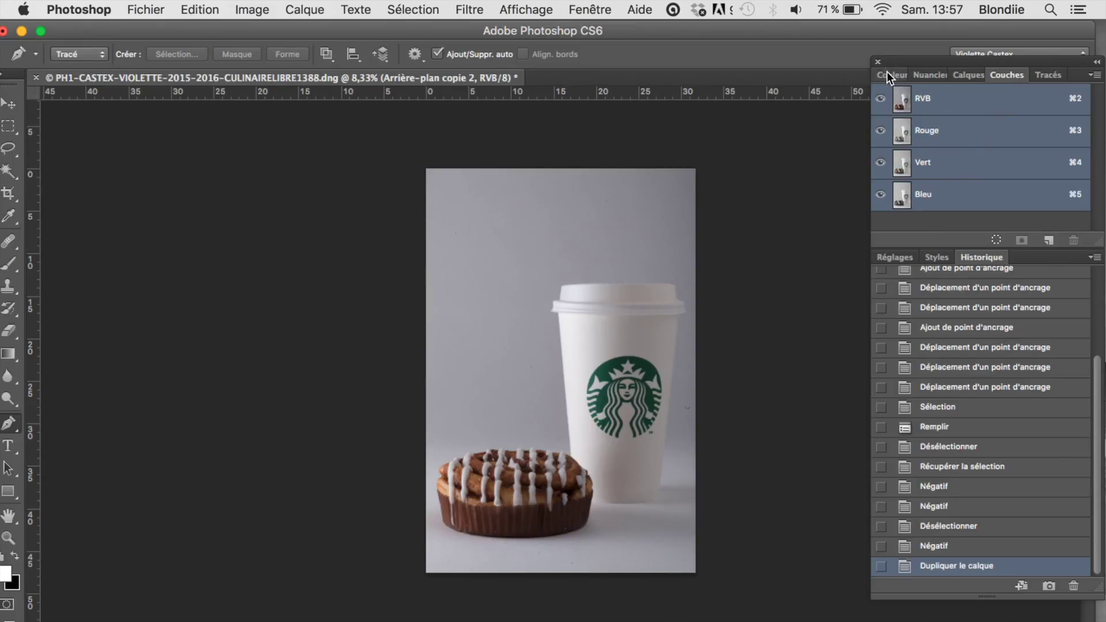
pyautogui.click(888, 74)
pyautogui.click(969, 75)
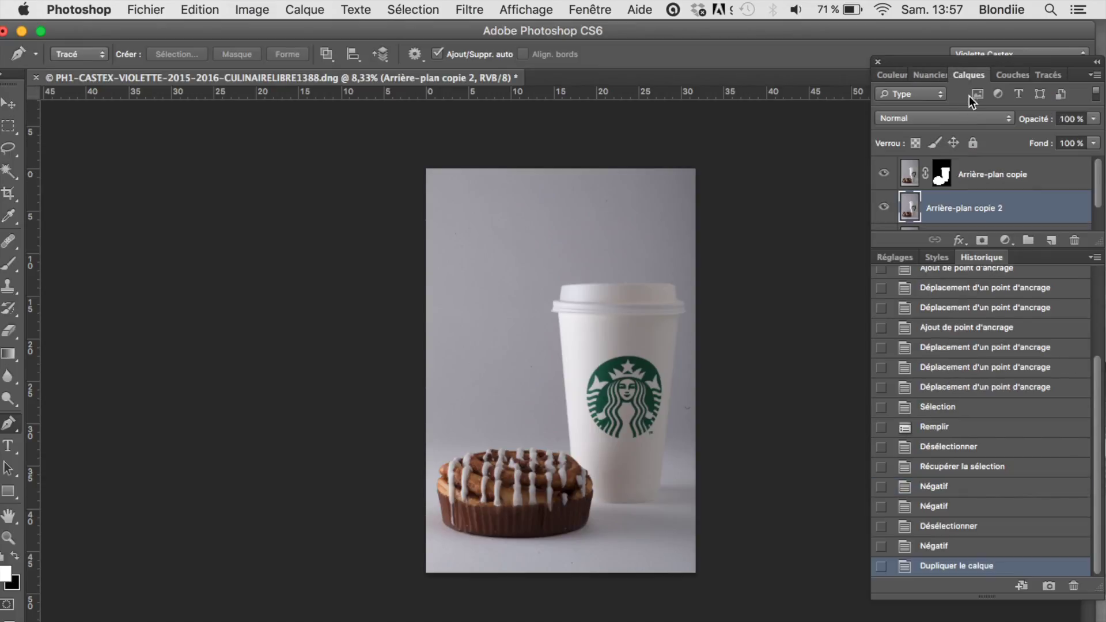
pyautogui.click(938, 168)
pyautogui.click(1005, 76)
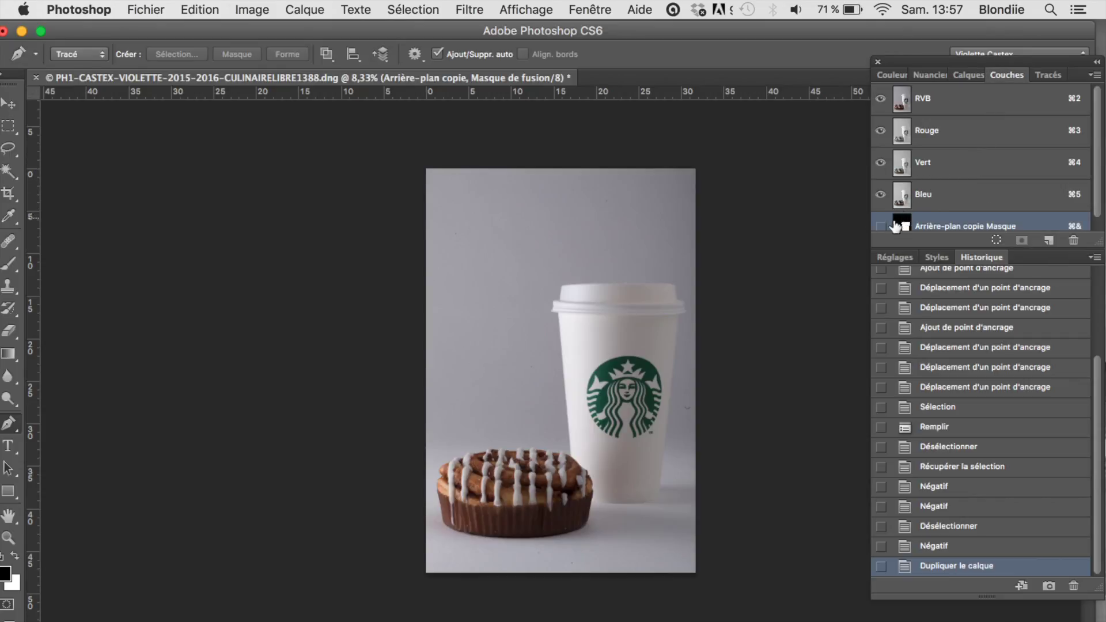
pyautogui.click(882, 228)
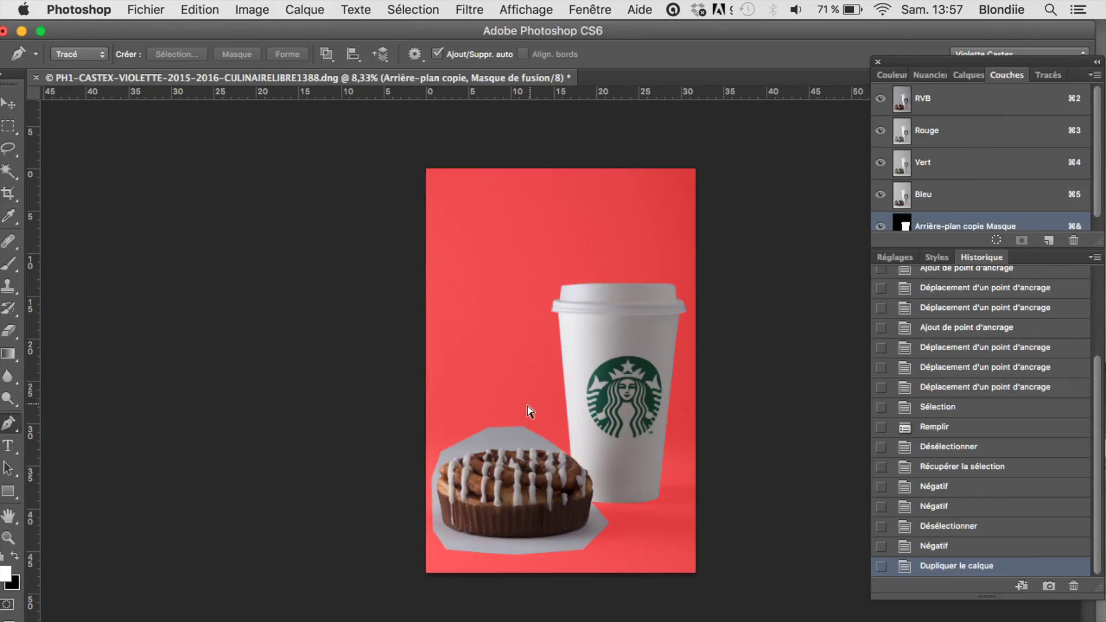
pyautogui.press('super+plus')
pyautogui.press('super+plus')
pyautogui.press('super+plus')
pyautogui.moveTo(439, 481)
pyautogui.mouseDown()
pyautogui.moveTo(499, 243)
pyautogui.moveTo(506, 136)
pyautogui.mouseUp()
# Try Magic Wand selections of the grey patch by the roll, then hide the red overlay
pyautogui.press('w')
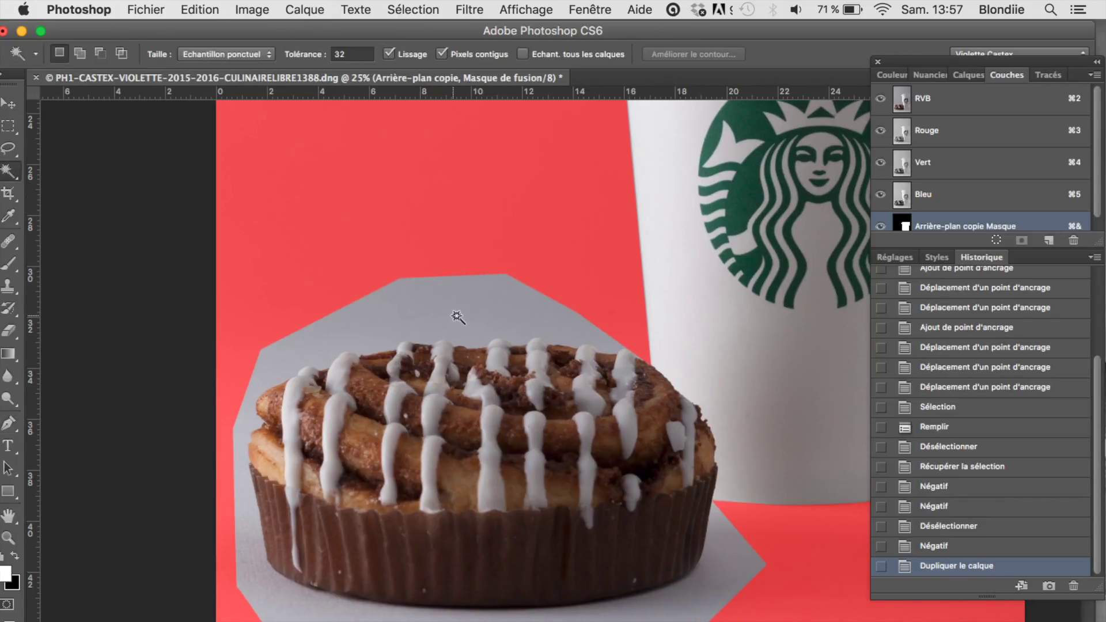
pyautogui.click(457, 317)
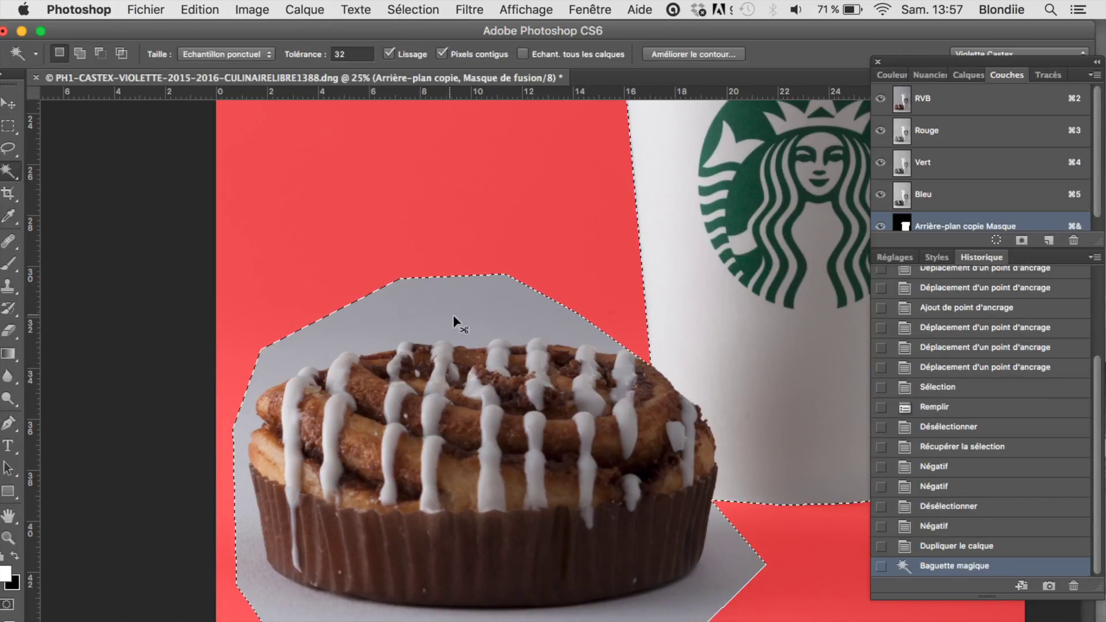
pyautogui.click(454, 317)
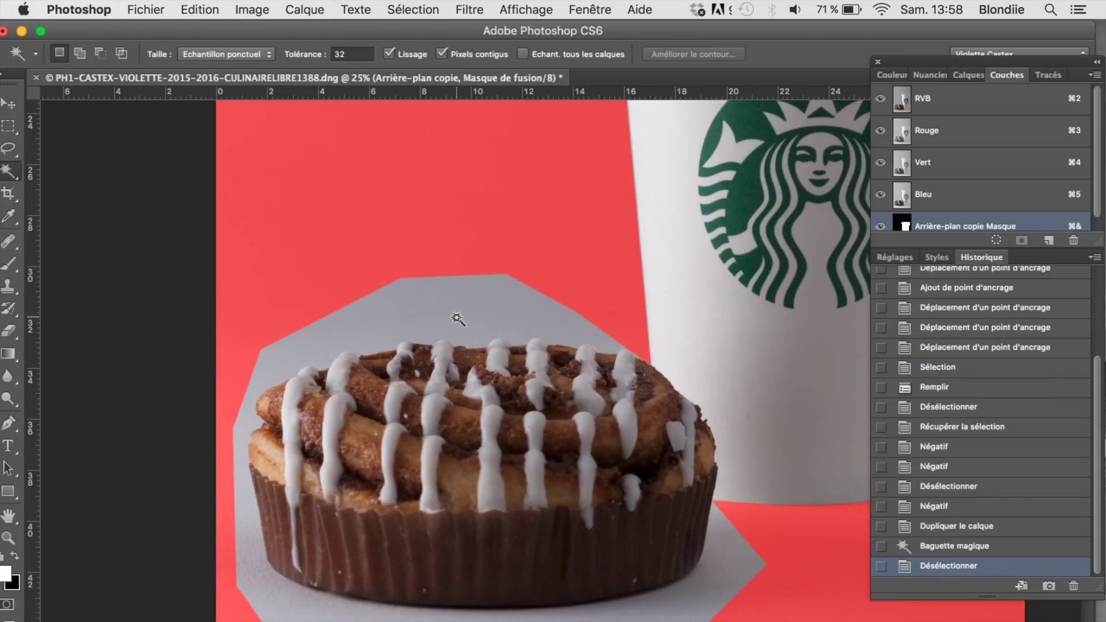
pyautogui.click(957, 72)
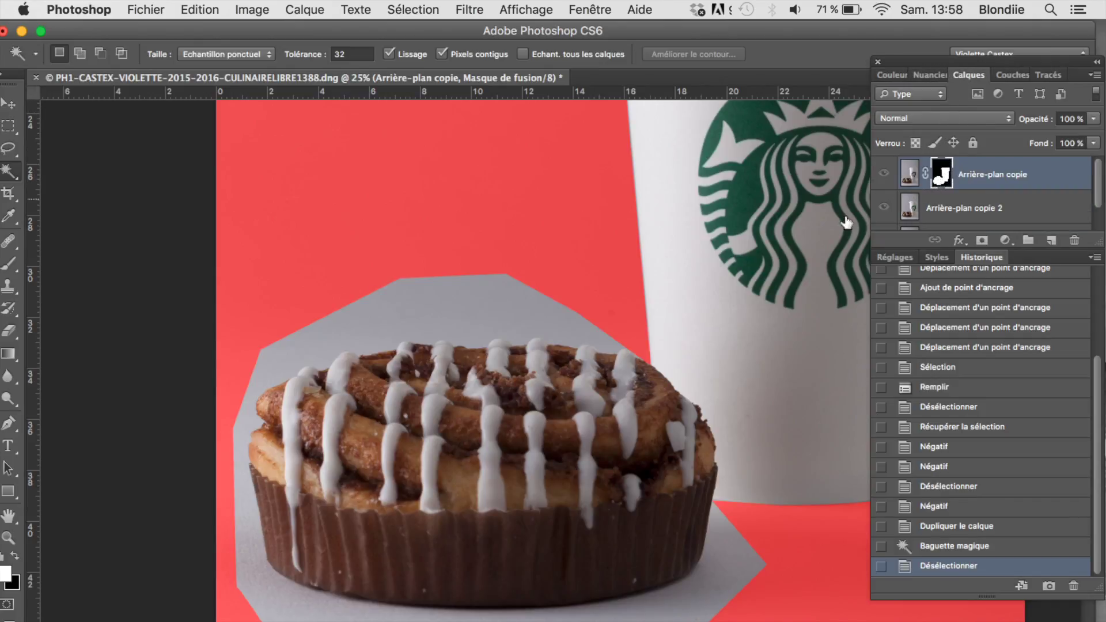
pyautogui.click(455, 334)
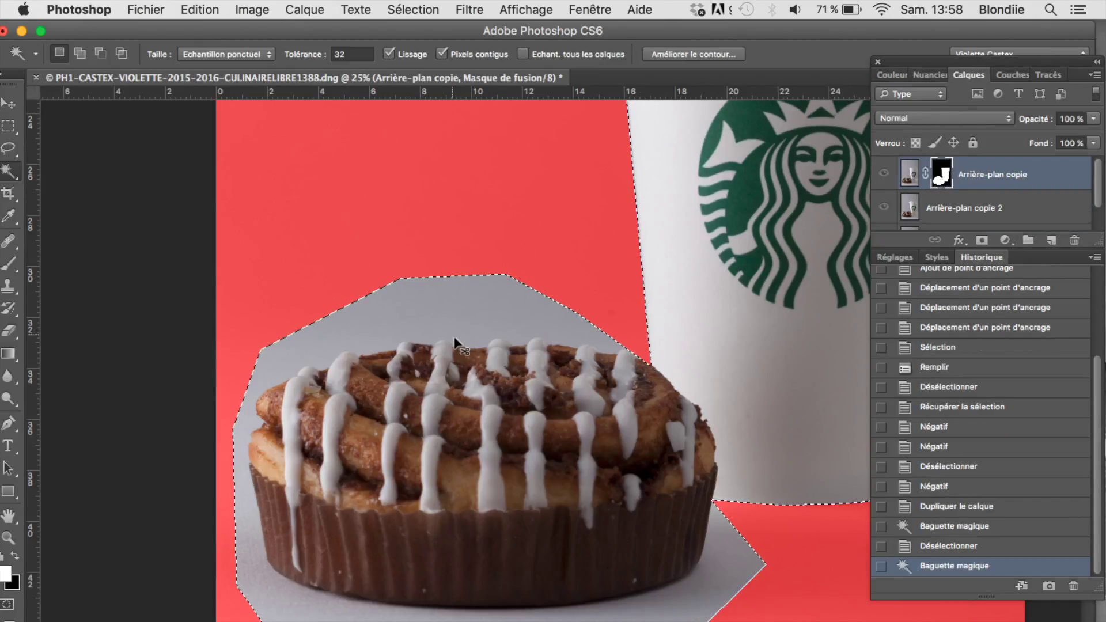
pyautogui.click(469, 335)
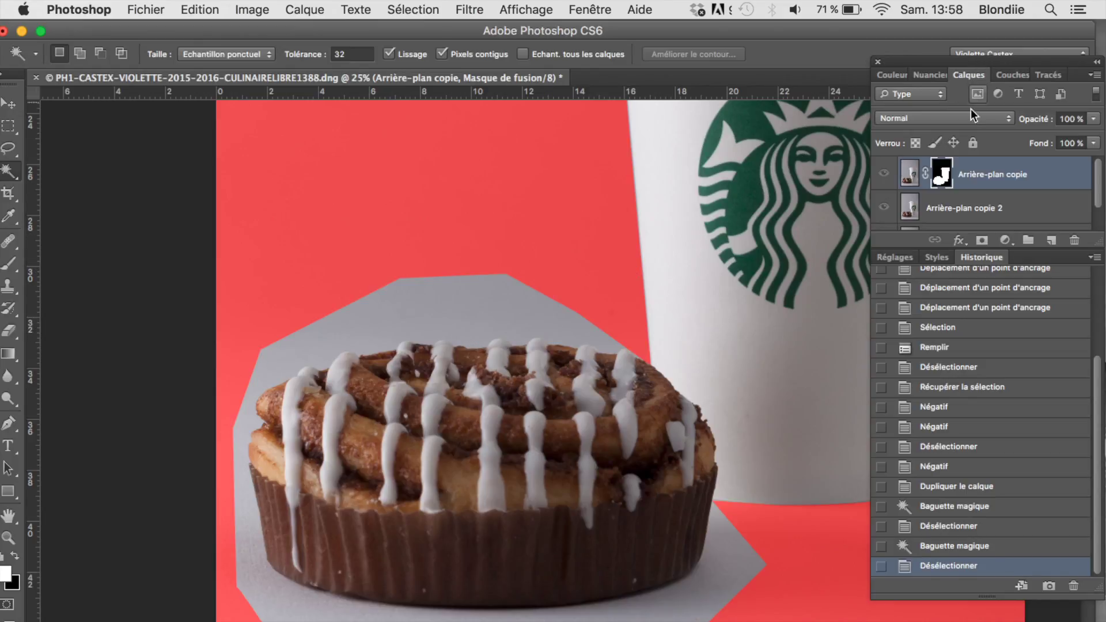
pyautogui.click(1008, 75)
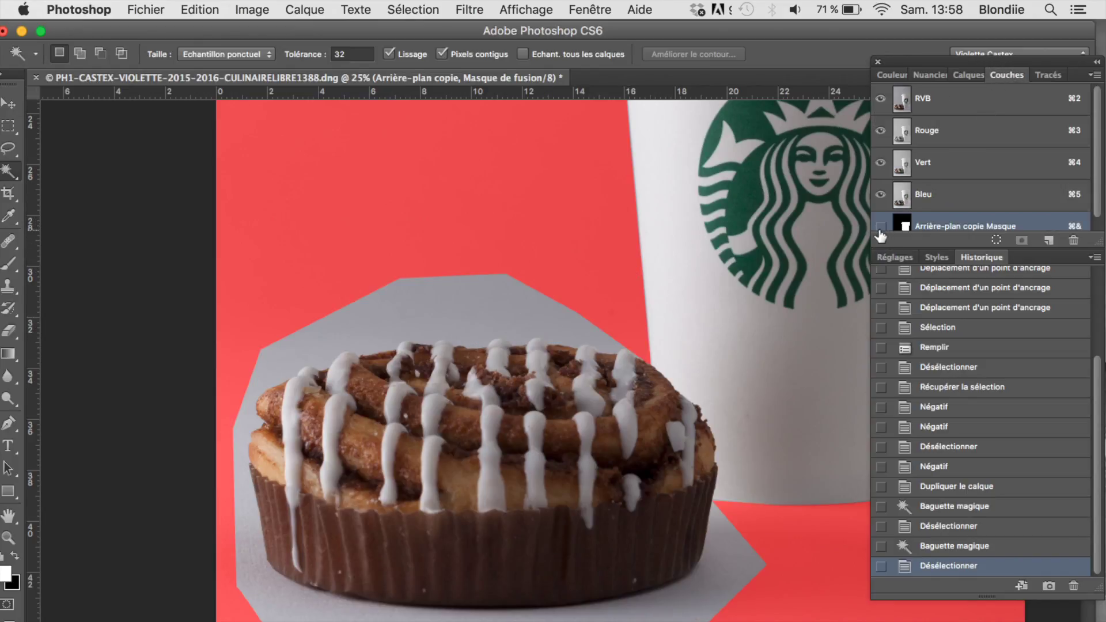
pyautogui.click(881, 226)
pyautogui.click(961, 75)
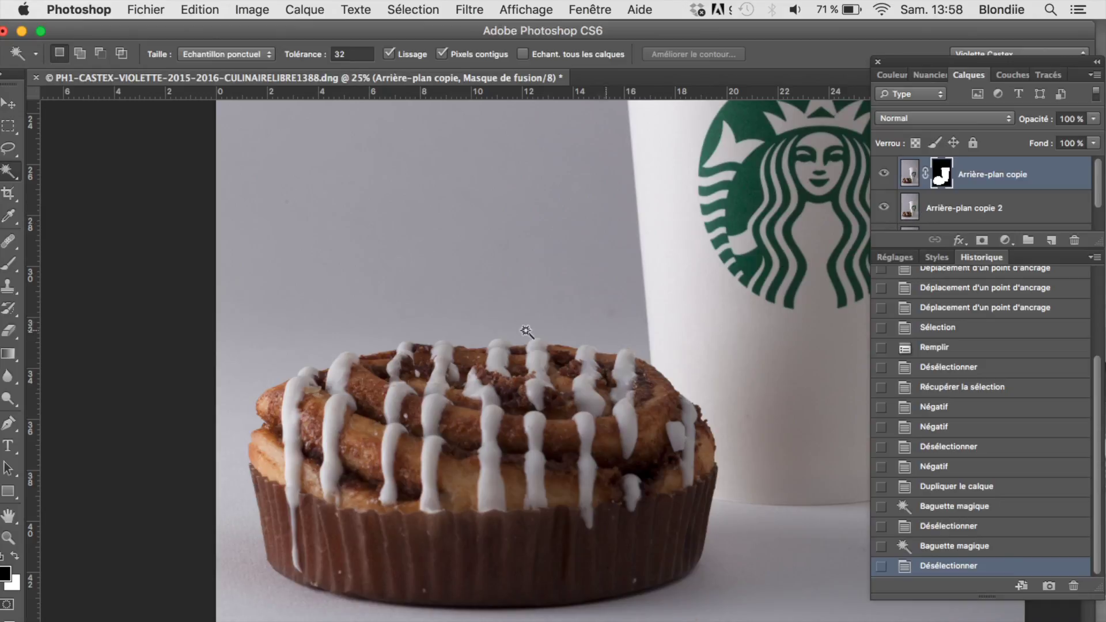
# Magic-wand select the grey background, the floor and other areas around the roll
pyautogui.click(497, 328)
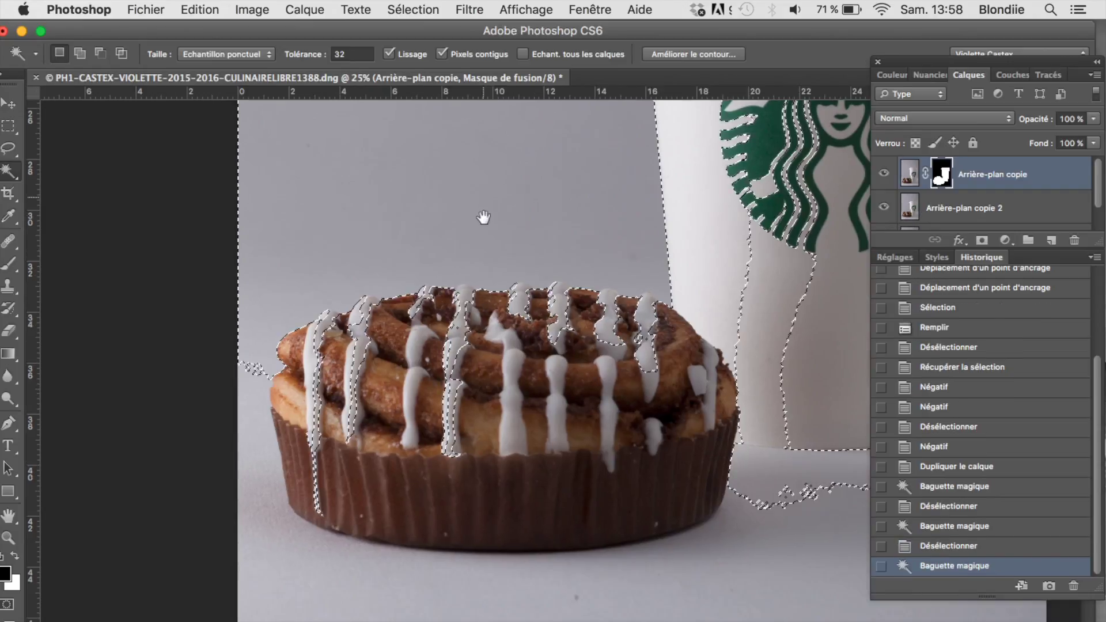
pyautogui.moveTo(490, 475); pyautogui.dragTo(552, 354)
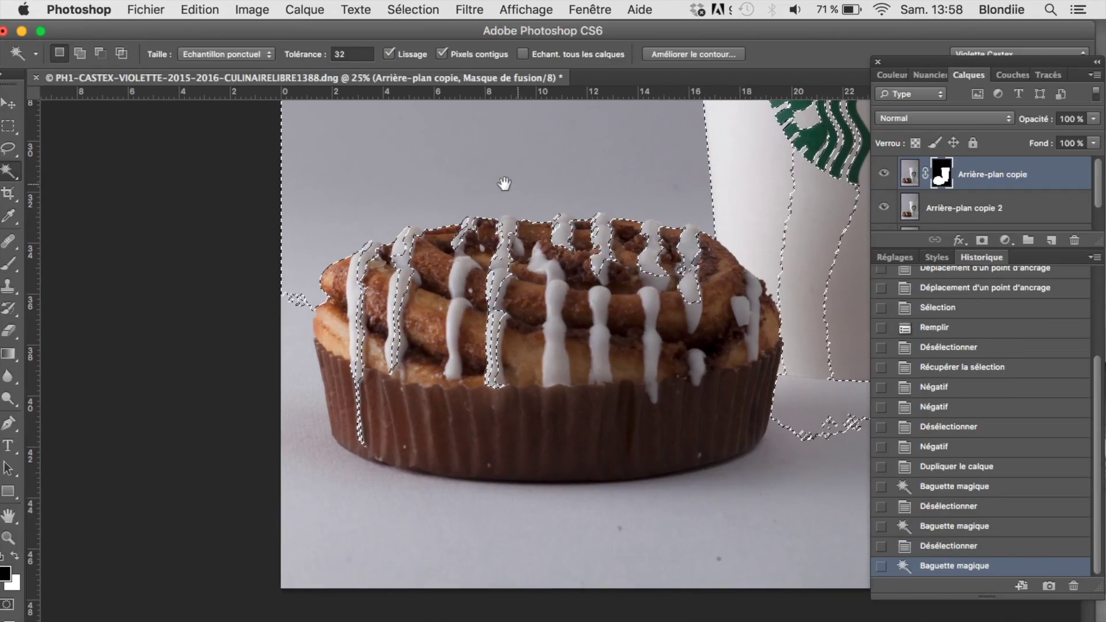
pyautogui.keyDown('shift'); pyautogui.click(488, 495); pyautogui.keyUp('shift')
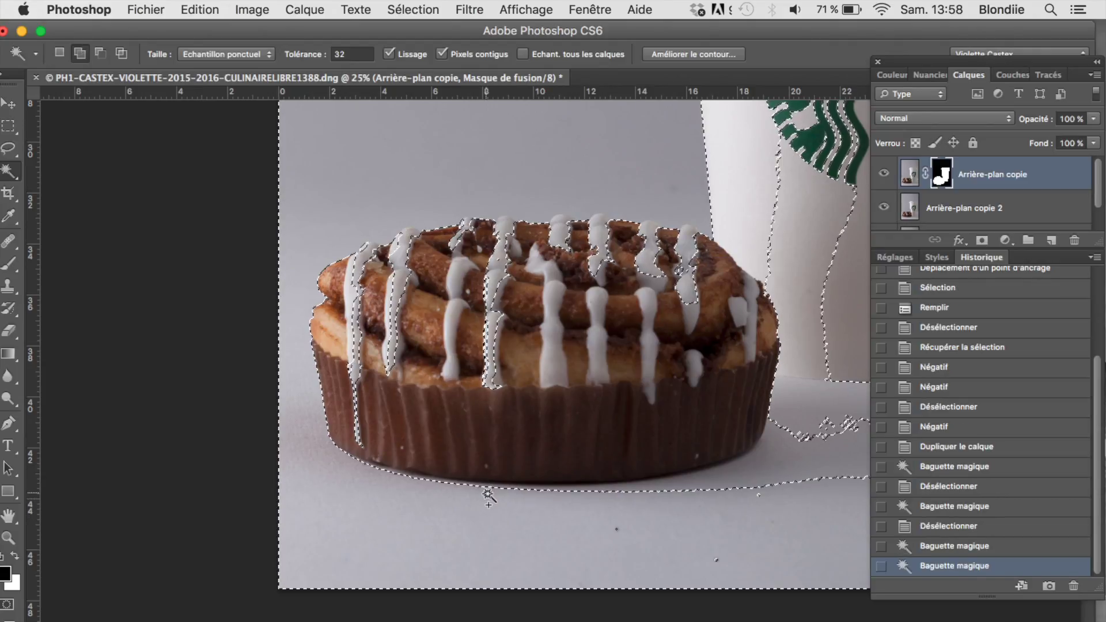
pyautogui.click(753, 456)
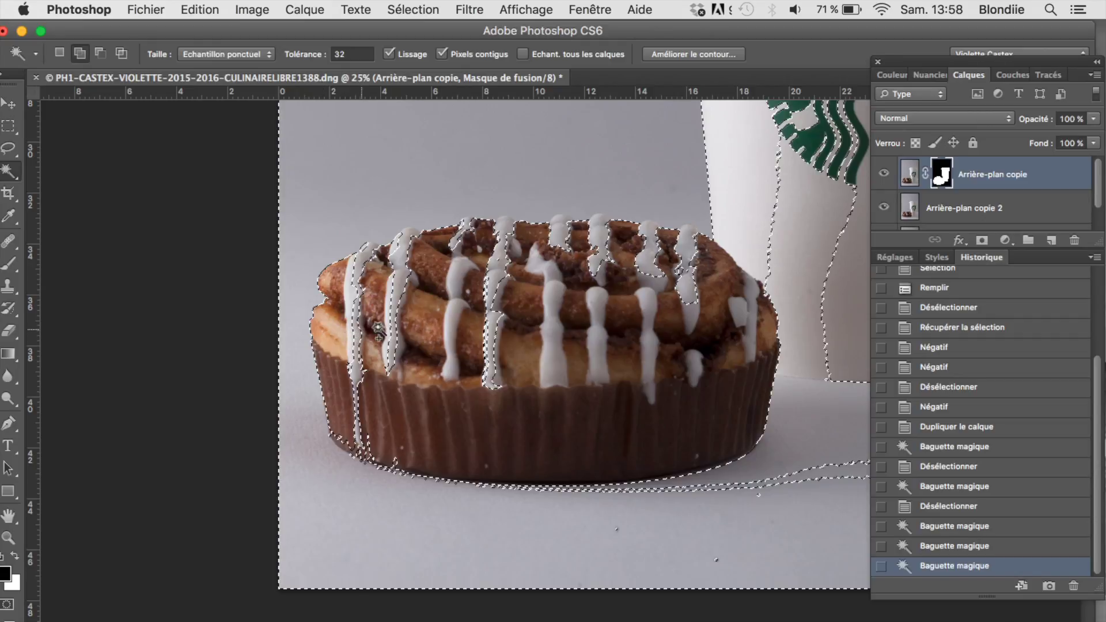
pyautogui.click(737, 243)
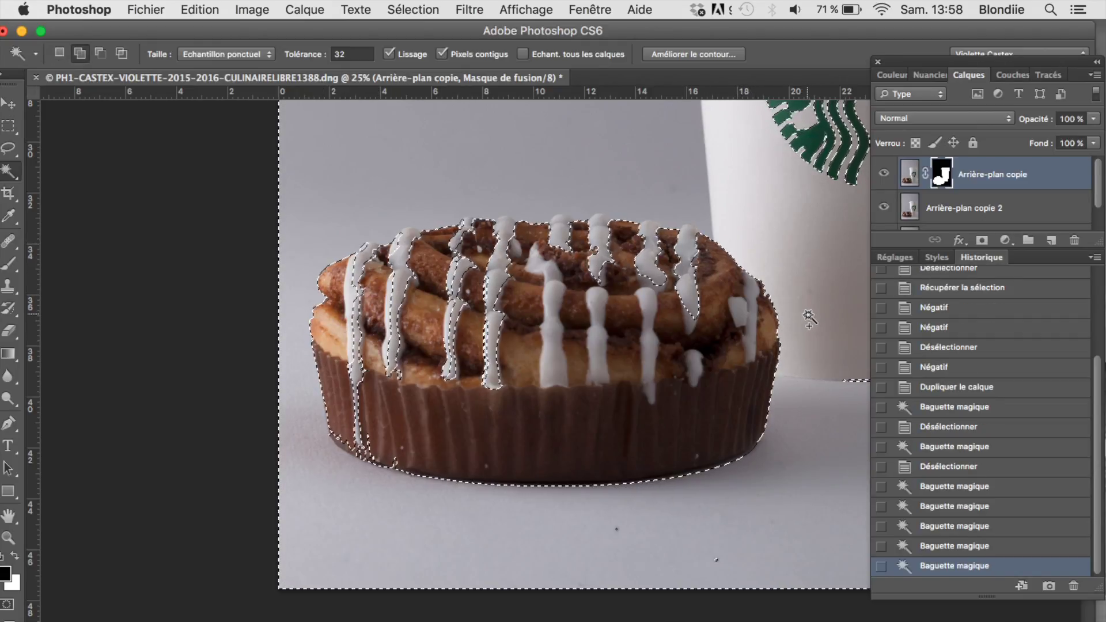
pyautogui.click(342, 425)
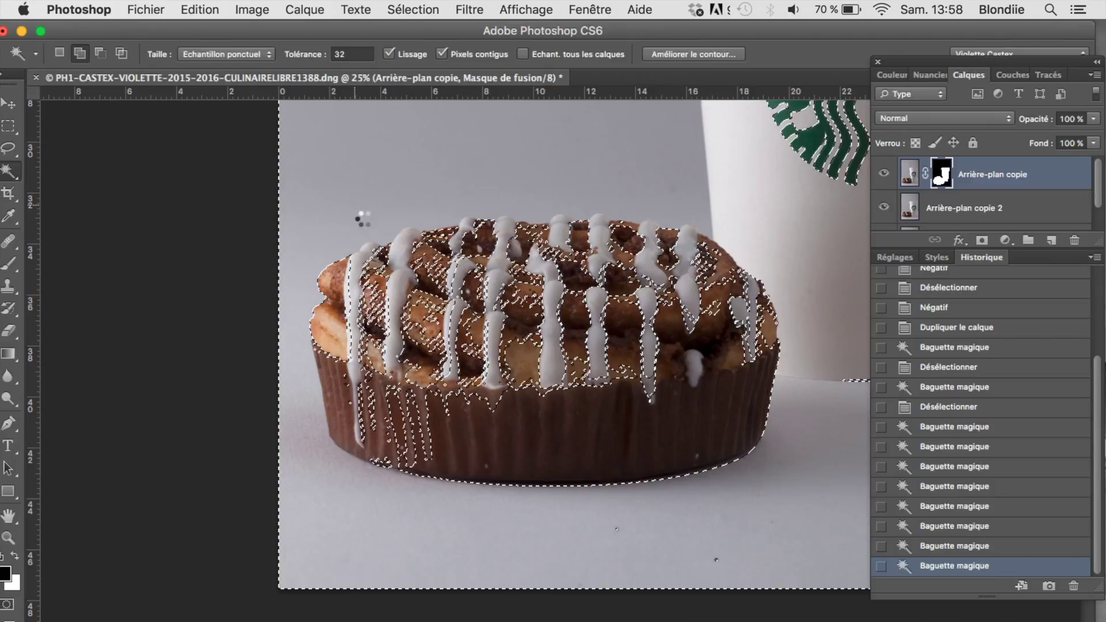
pyautogui.click(360, 216)
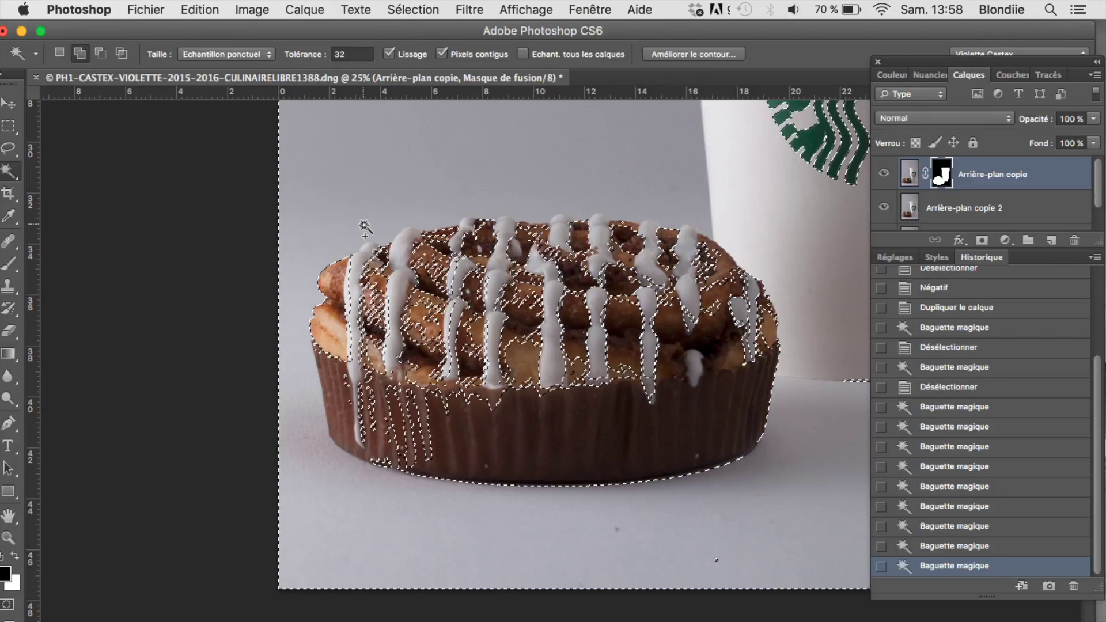
# Revert in History to the better roll selection and mask Arrière-plan copie 2 with it
pyautogui.click(979, 546)
pyautogui.click(977, 527)
pyautogui.click(974, 507)
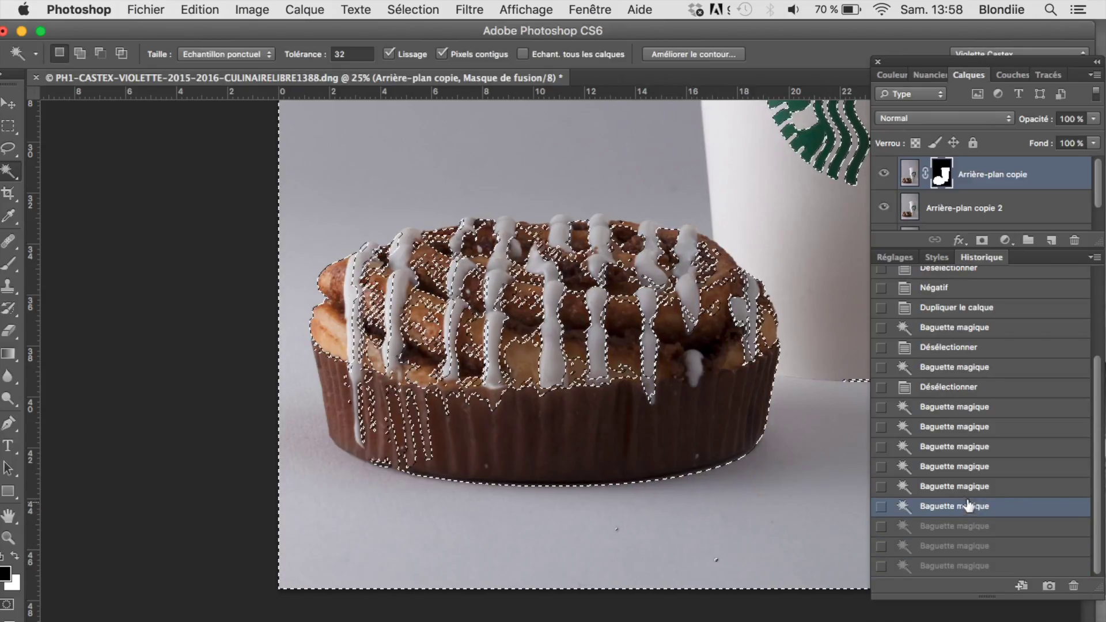
pyautogui.click(958, 487)
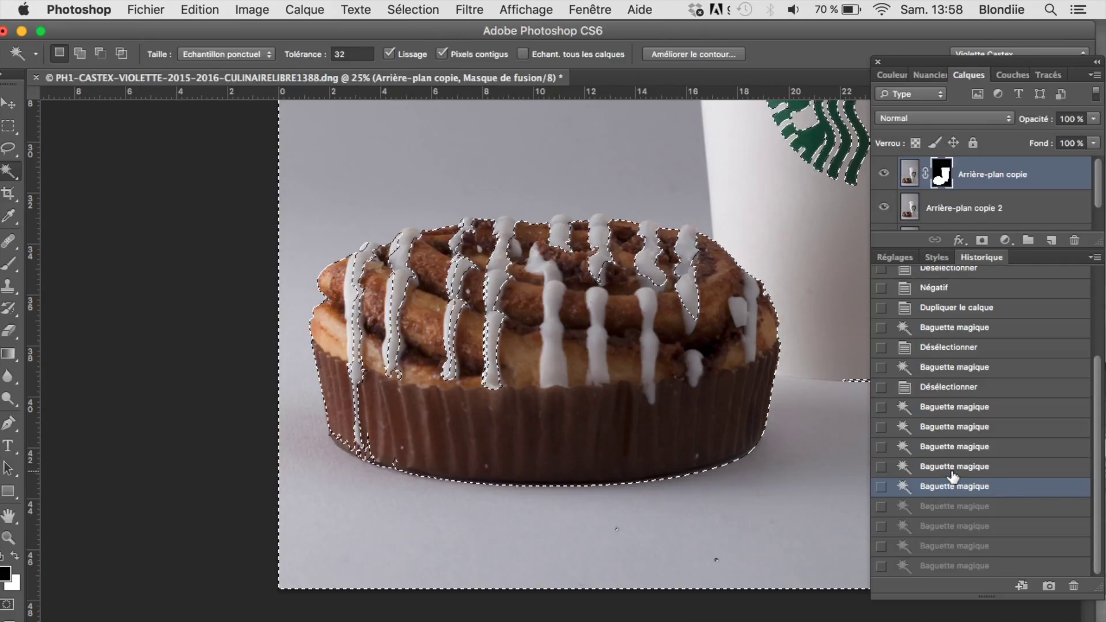
pyautogui.click(953, 469)
pyautogui.click(953, 486)
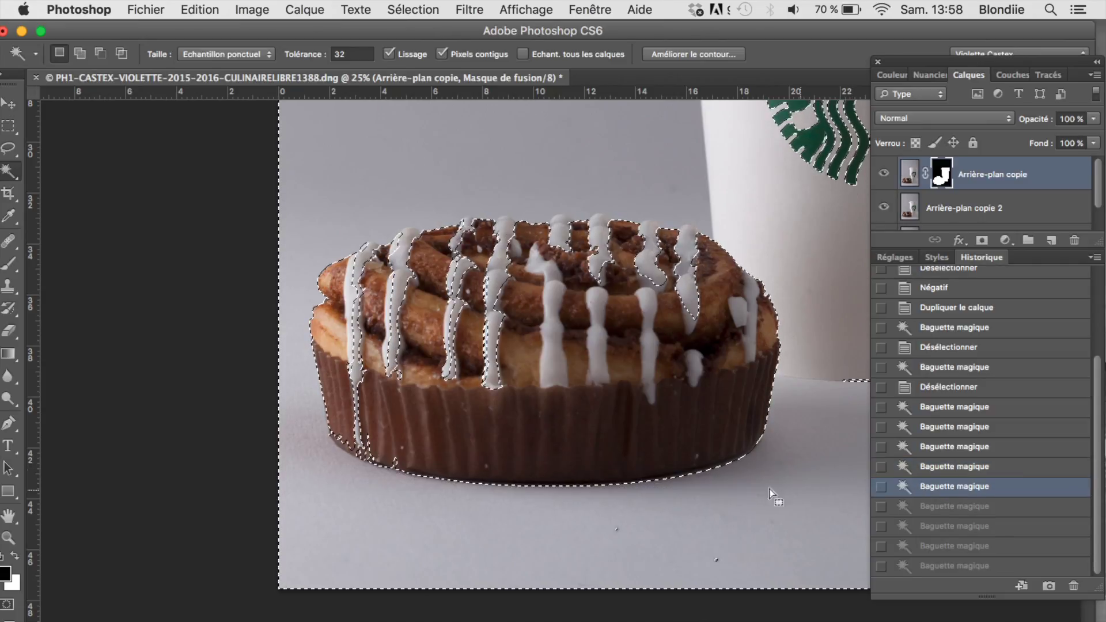
pyautogui.click(963, 205)
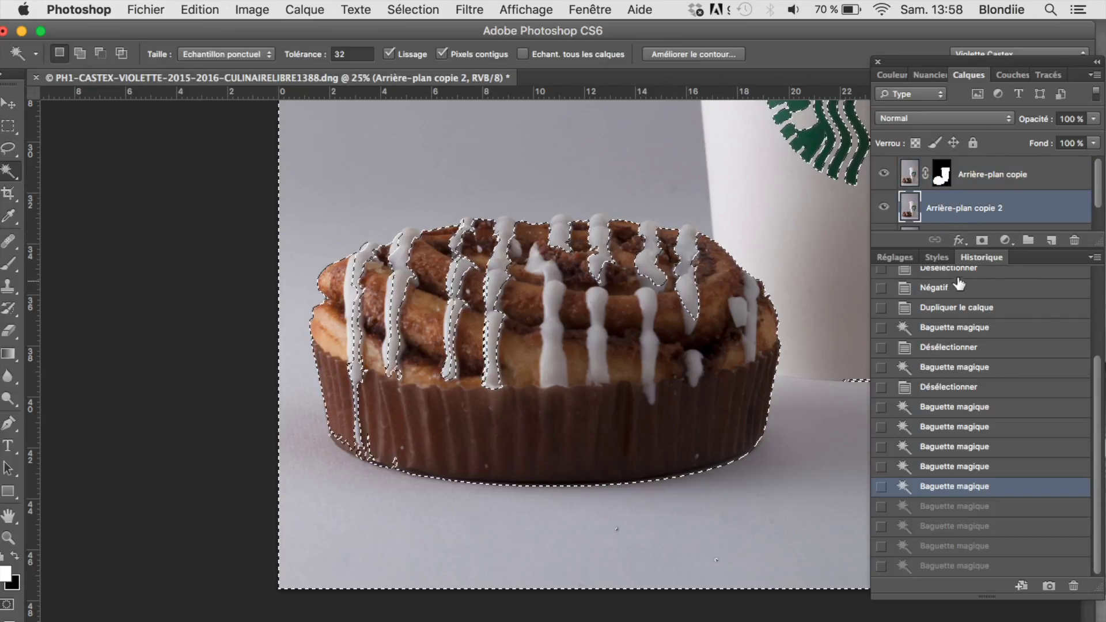
pyautogui.click(980, 240)
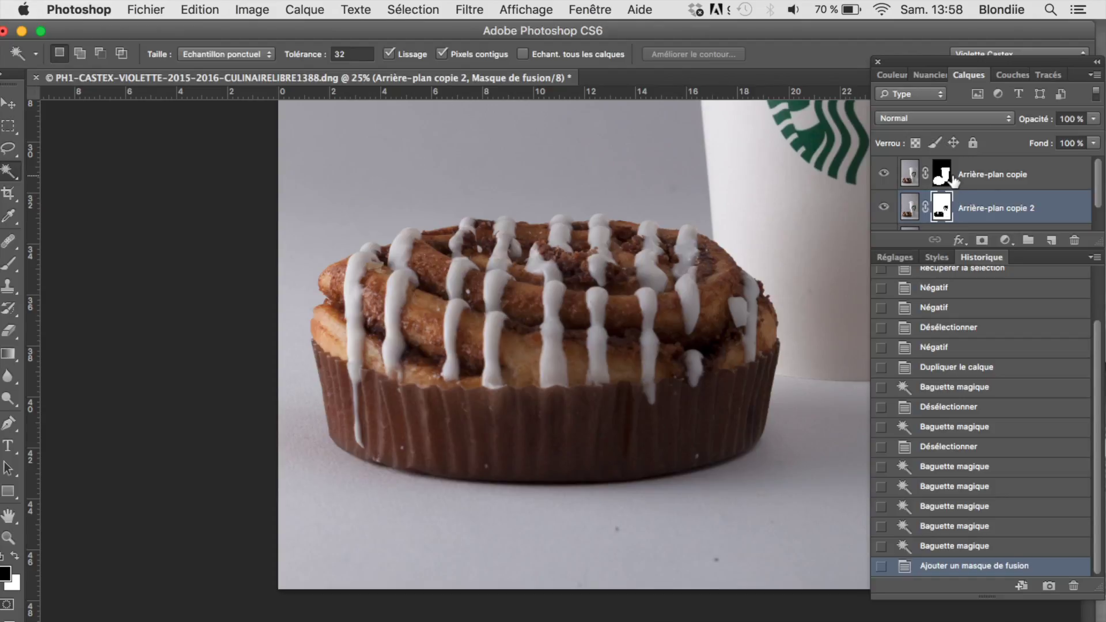
# Invert the Arrière-plan copie 2 mask and display its channel as a red overlay
pyautogui.press('super+i')
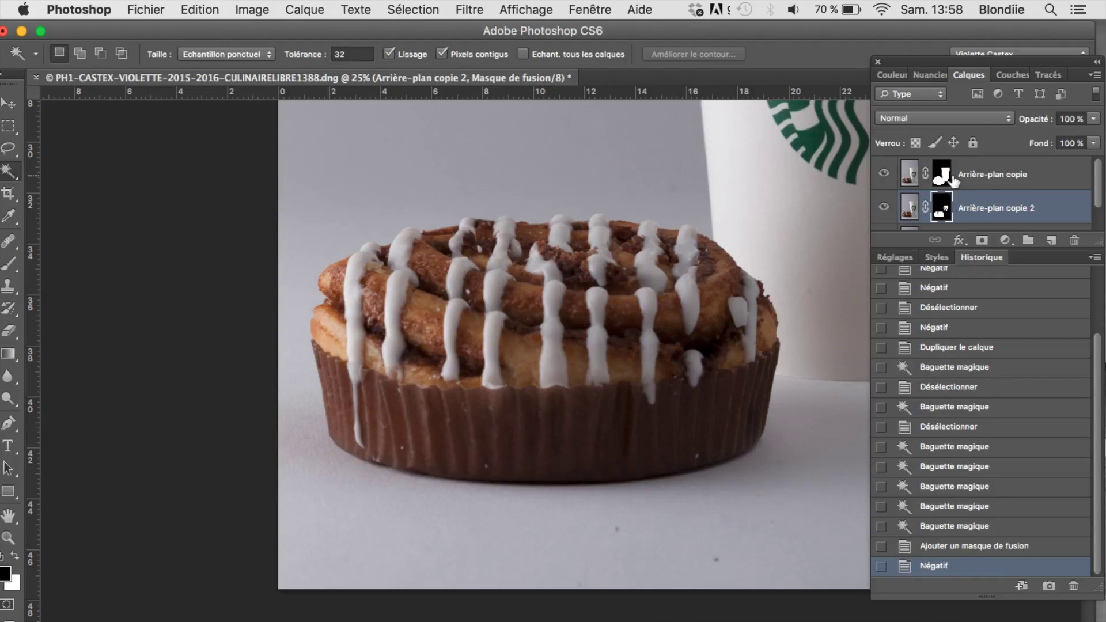
pyautogui.click(1009, 72)
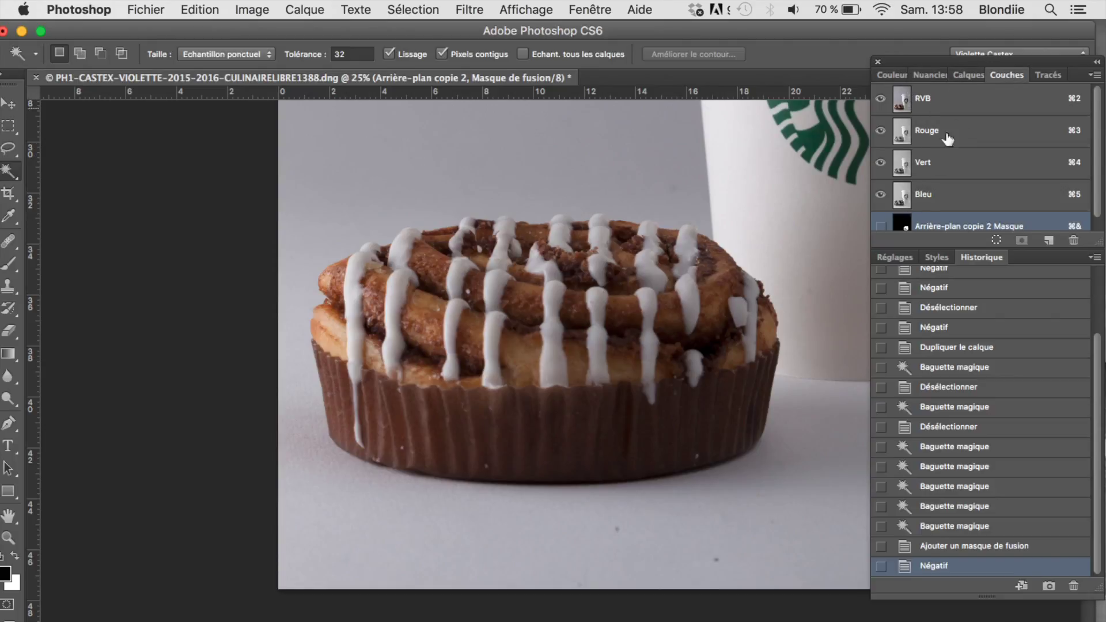
pyautogui.click(881, 226)
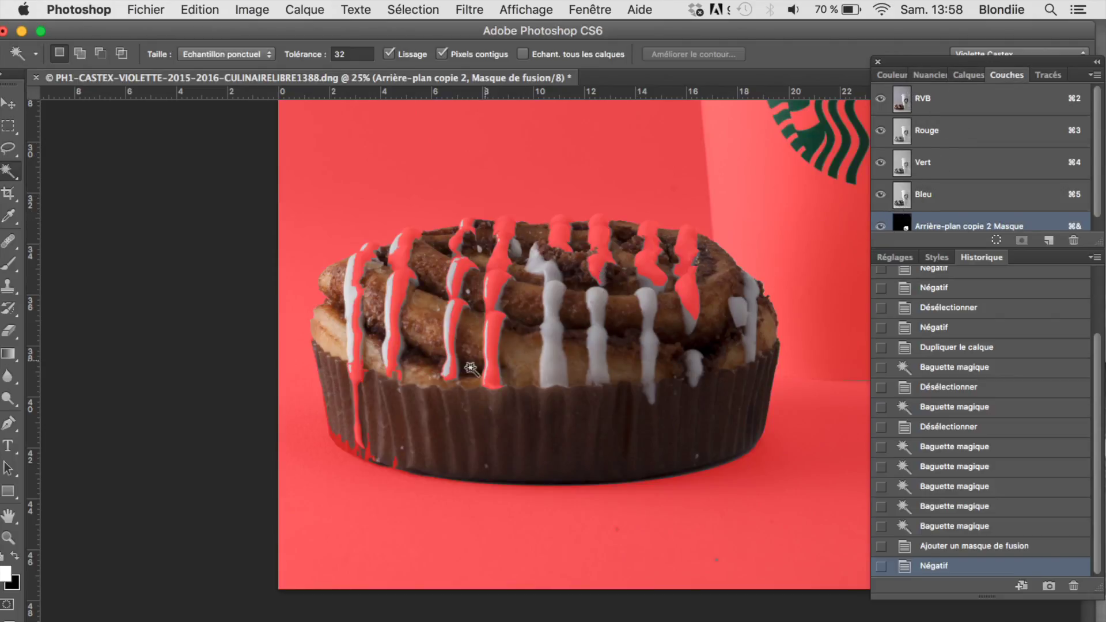
pyautogui.press('b')
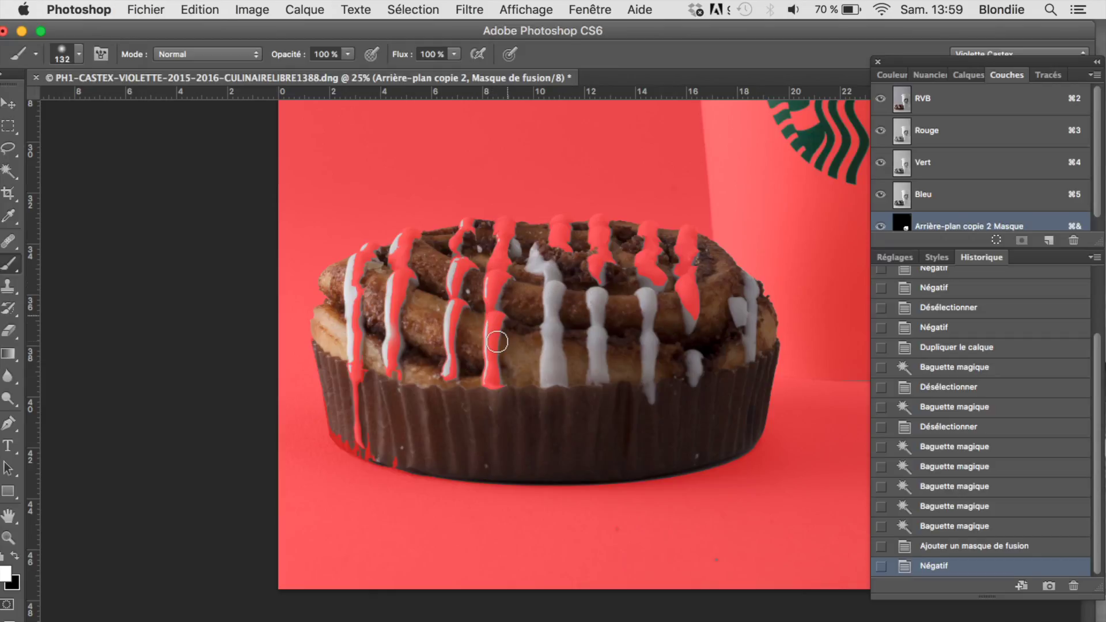
# Brush the red mask overlay off the cinnamon roll's icing drips
pyautogui.moveTo(436, 343); pyautogui.dragTo(478, 288)
pyautogui.moveTo(397, 329); pyautogui.dragTo(397, 374)
pyautogui.moveTo(495, 230)
pyautogui.mouseDown()
pyautogui.moveTo(495, 369)
pyautogui.moveTo(503, 316)
pyautogui.mouseUp()
pyautogui.moveTo(492, 363); pyautogui.dragTo(461, 202)
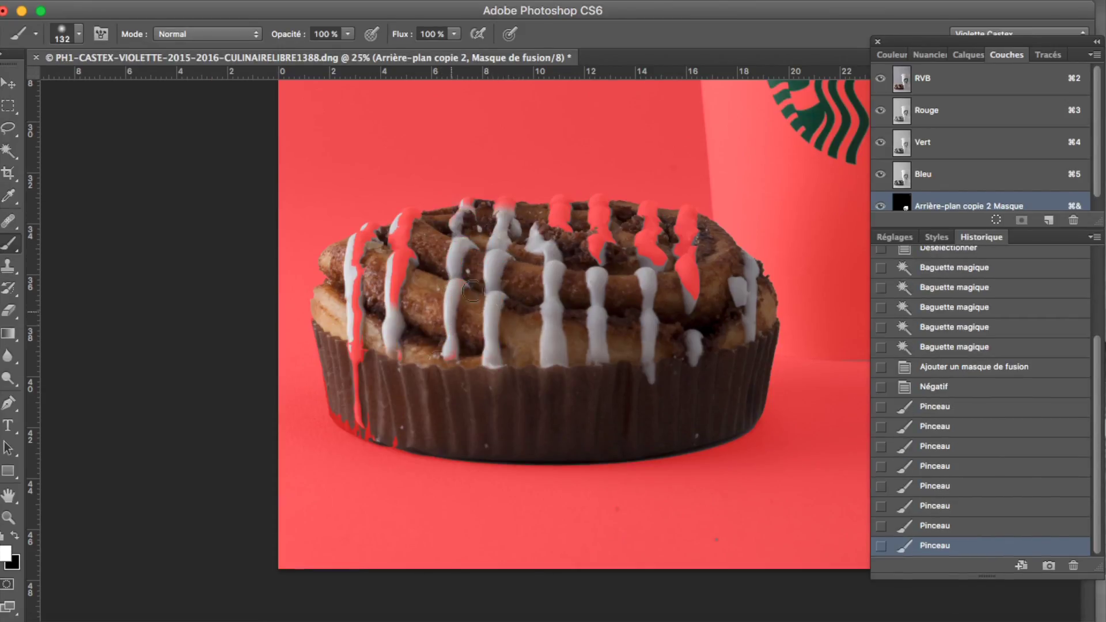
pyautogui.moveTo(400, 305); pyautogui.dragTo(357, 420)
pyautogui.moveTo(403, 213); pyautogui.dragTo(363, 236)
pyautogui.moveTo(558, 216); pyautogui.dragTo(599, 196)
pyautogui.moveTo(688, 294); pyautogui.dragTo(648, 244)
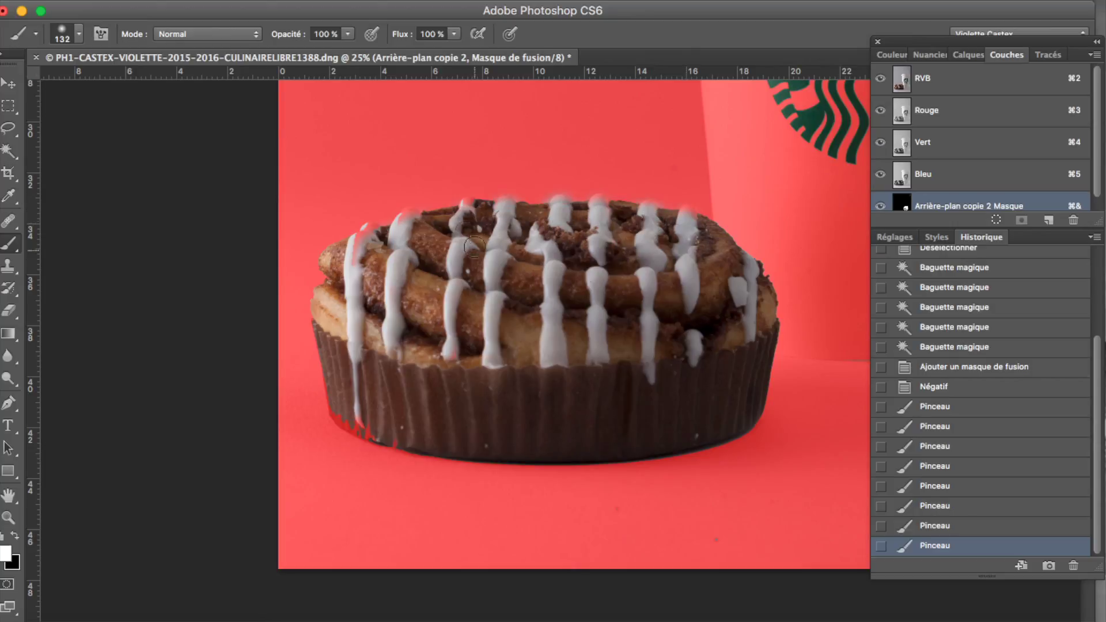
# Zoom in and clear the overlay from the tops of the five icing drips
pyautogui.press('super+plus')
pyautogui.press('super+plus')
pyautogui.press('super+plus')
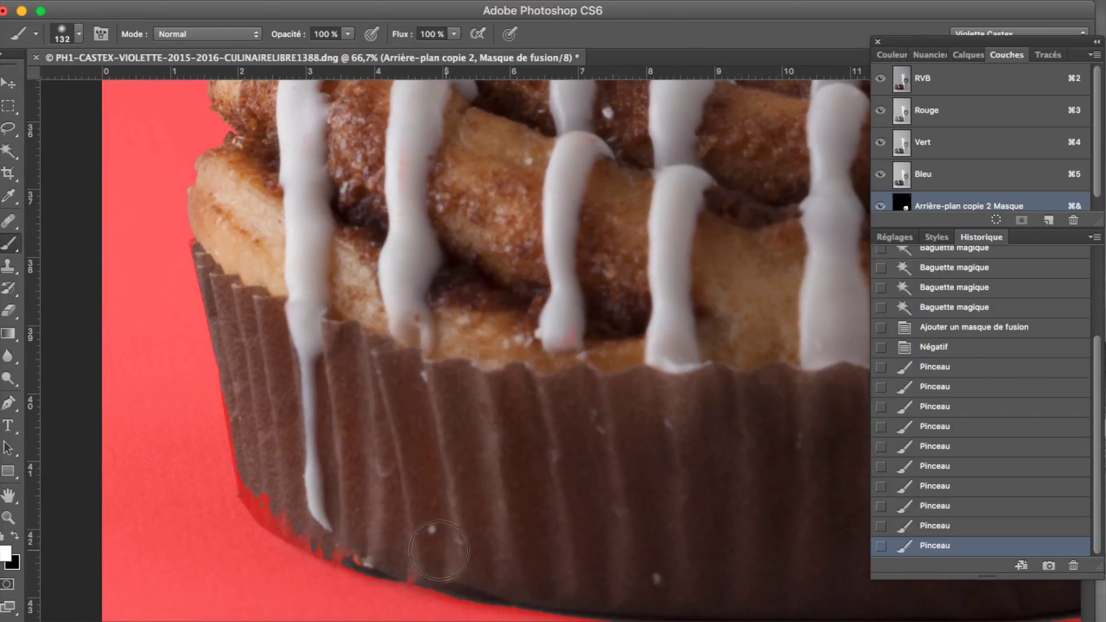
pyautogui.scroll(10, 626, 362)
pyautogui.moveTo(331, 364); pyautogui.dragTo(352, 360)
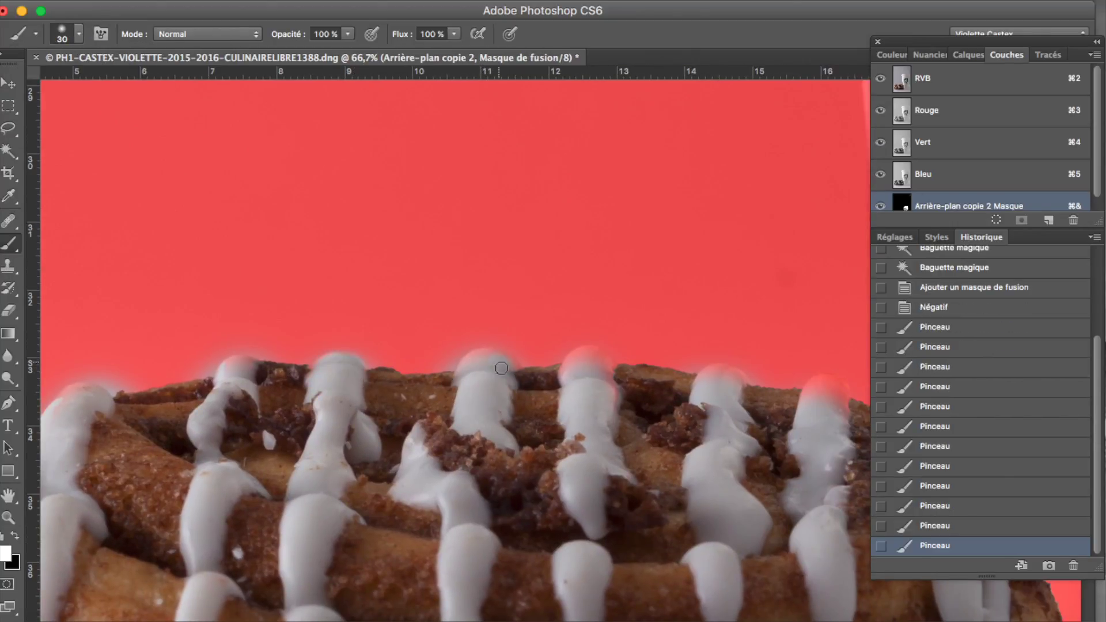
pyautogui.moveTo(470, 358); pyautogui.dragTo(490, 354)
pyautogui.moveTo(573, 360); pyautogui.dragTo(596, 354)
pyautogui.moveTo(708, 376); pyautogui.dragTo(734, 371)
pyautogui.moveTo(812, 393); pyautogui.dragTo(845, 401)
# Switch to black and paint the mask back over the grey top-right corner
pyautogui.scroll(-2, 845, 402)
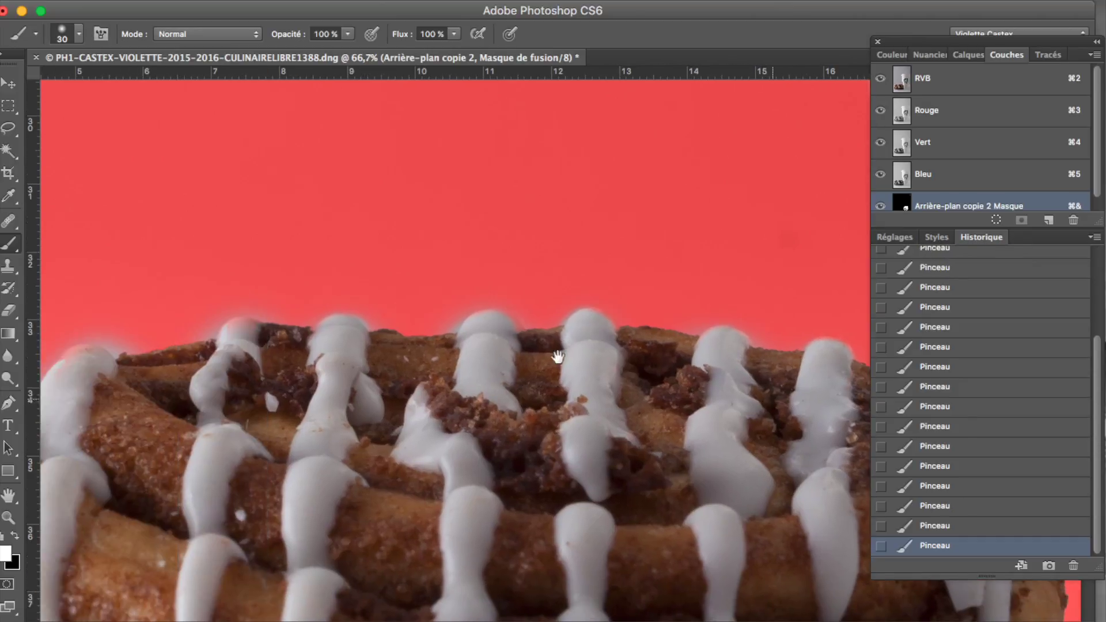
pyautogui.hscroll(5, 556, 363)
pyautogui.press('x')
pyautogui.scroll(-4, 544, 178)
pyautogui.scroll(-5, 528, 260)
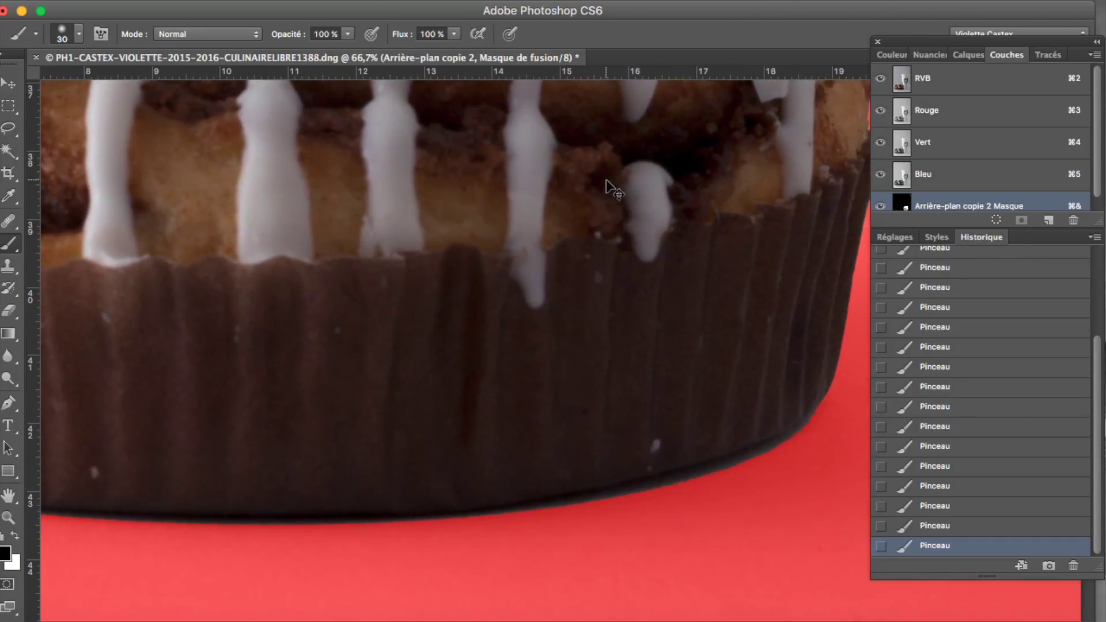
pyautogui.scroll(-6, 606, 207)
pyautogui.moveTo(691, 152); pyautogui.dragTo(691, 187)
pyautogui.moveTo(596, 372)
pyautogui.mouseDown()
pyautogui.moveTo(636, 357)
pyautogui.moveTo(646, 406)
pyautogui.mouseUp()
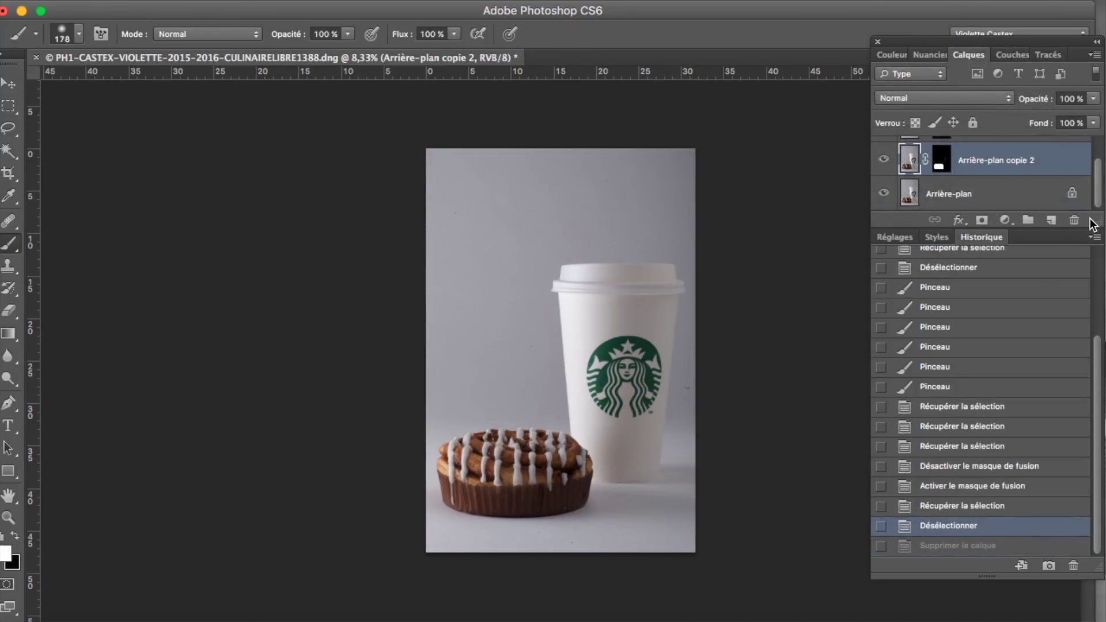
# Delete the original Arrière-plan background layer from the Layers panel
pyautogui.click(956, 198)
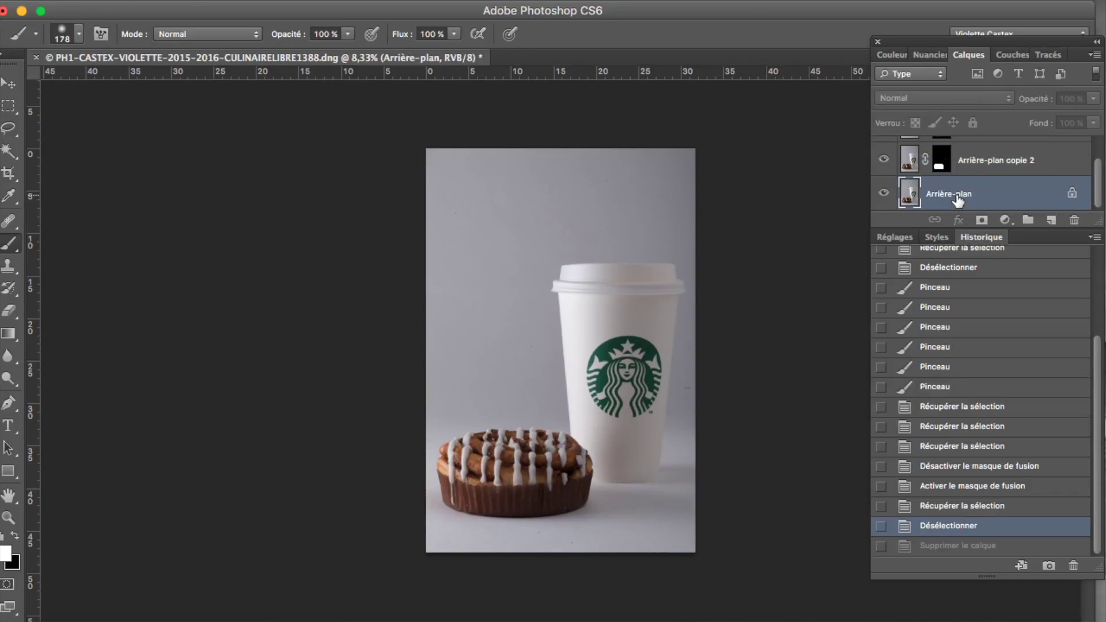
pyautogui.press('Delete')
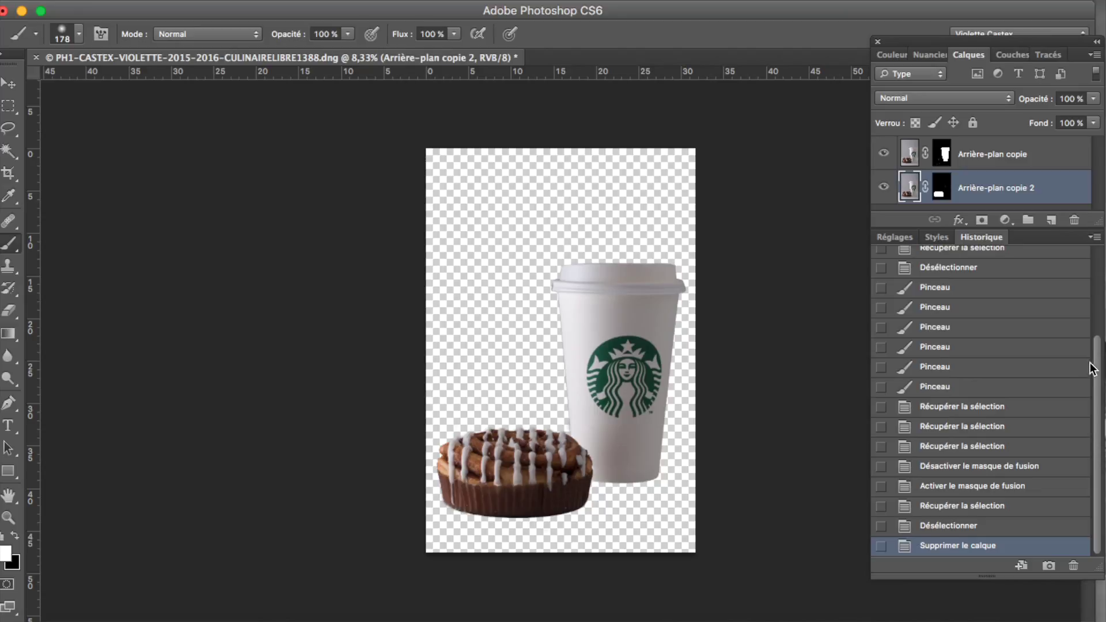
pyautogui.moveTo(1099, 345); pyautogui.dragTo(1090, 176)
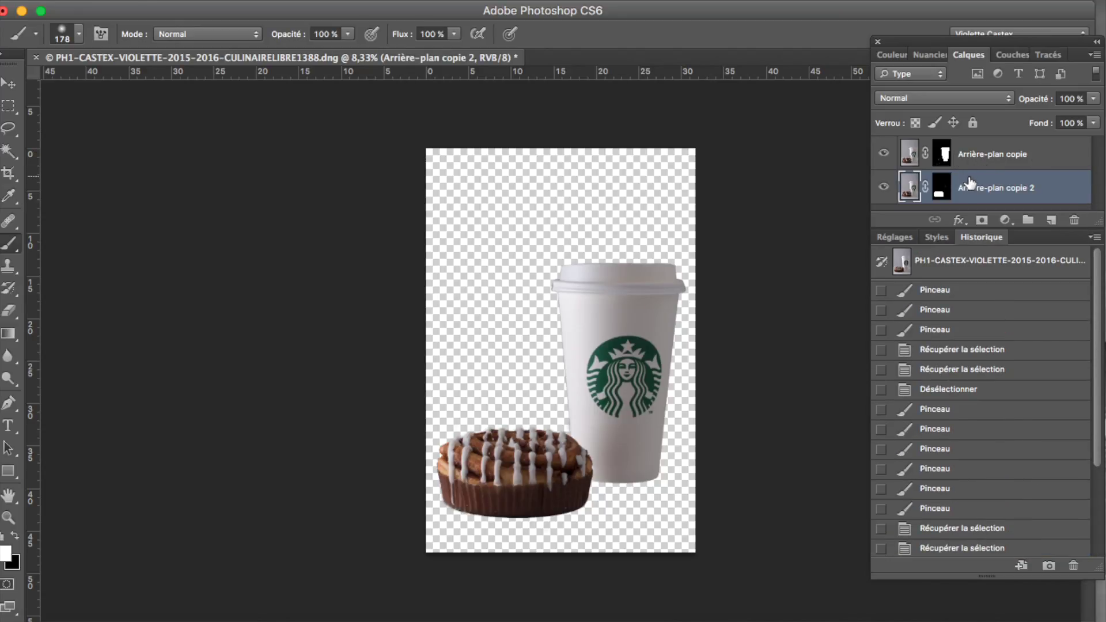
# Select both cut-out layers, try nudging them with Move, then target the Arrière-plan copie mask
pyautogui.keyDown('shift'); pyautogui.click(992, 159); pyautogui.keyUp('shift')
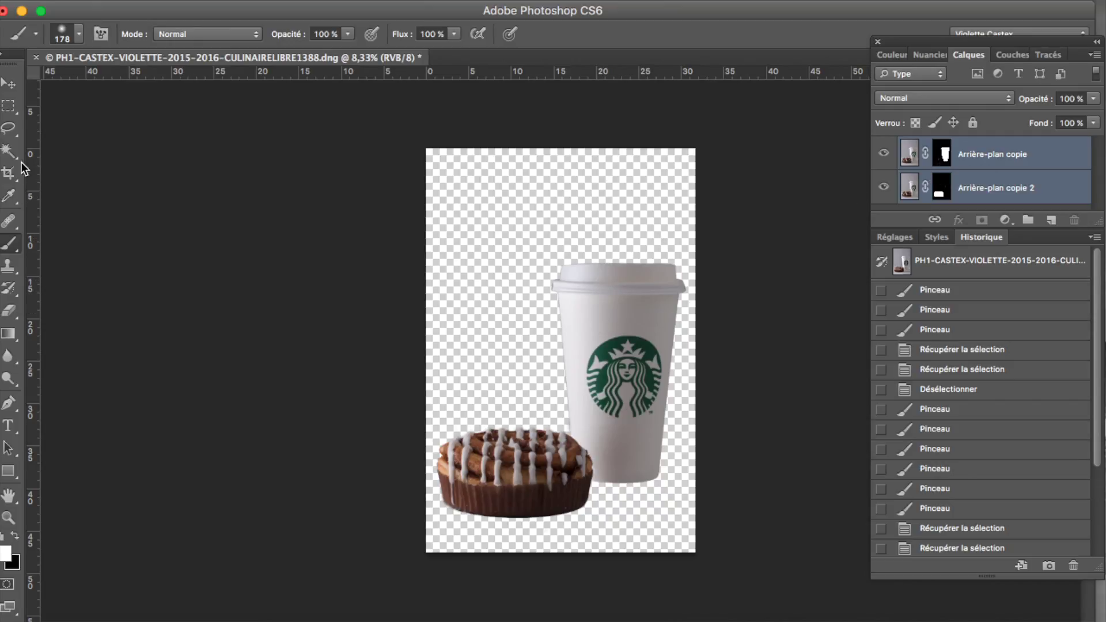
pyautogui.click(8, 83)
pyautogui.moveTo(605, 365)
pyautogui.mouseDown()
pyautogui.moveTo(604, 349)
pyautogui.moveTo(593, 360)
pyautogui.mouseUp()
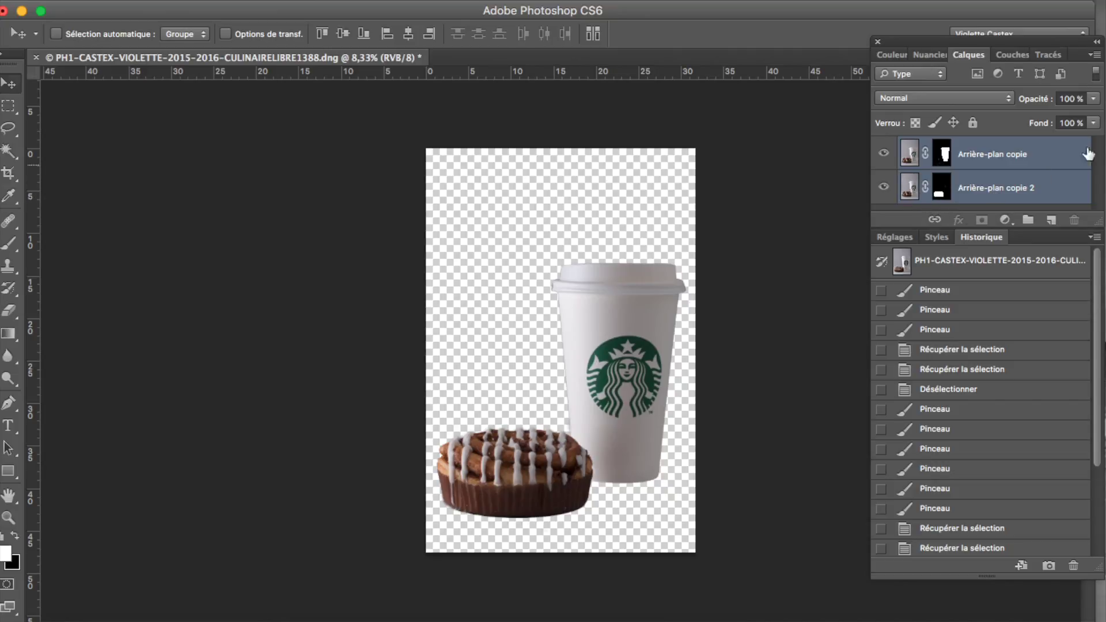
pyautogui.click(941, 154)
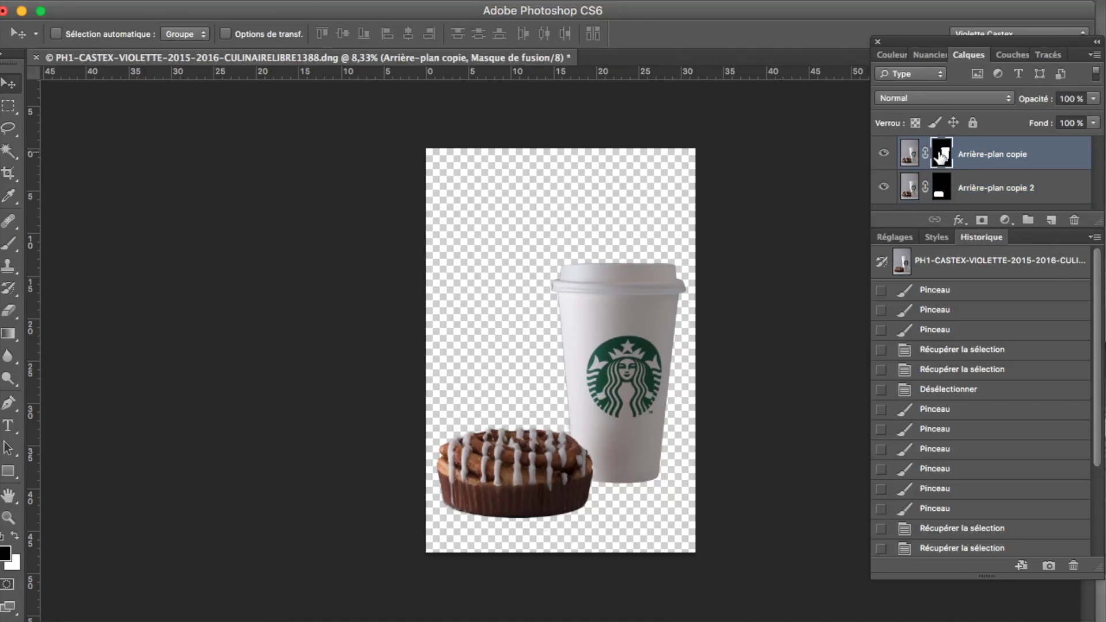
# Brush on the cup mask with the red overlay shown, then revert the strokes via History
pyautogui.click(1004, 55)
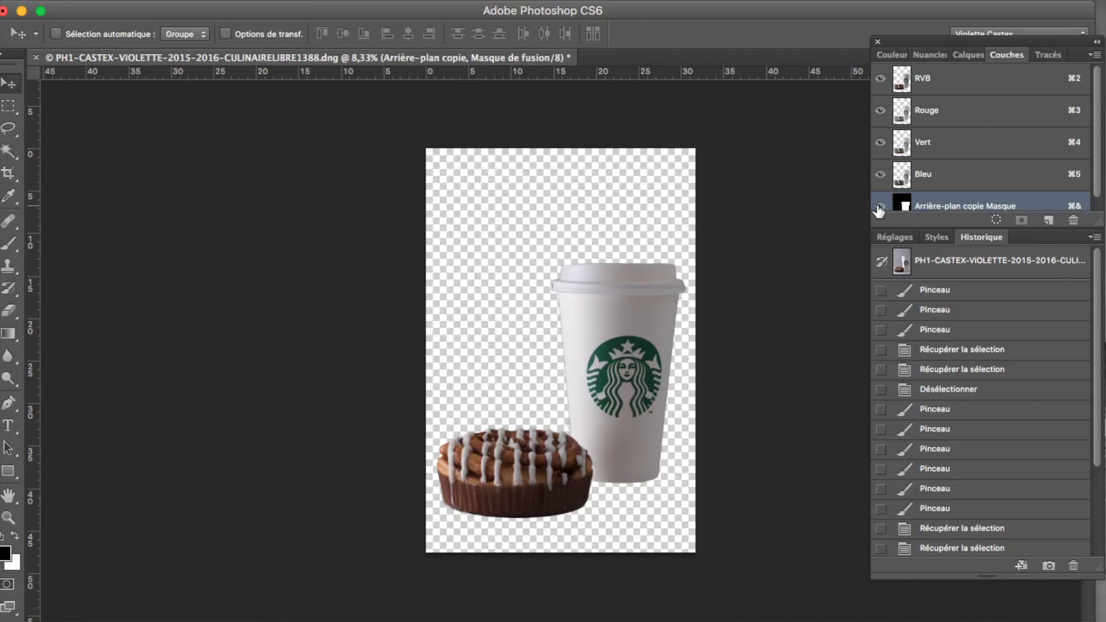
pyautogui.click(880, 206)
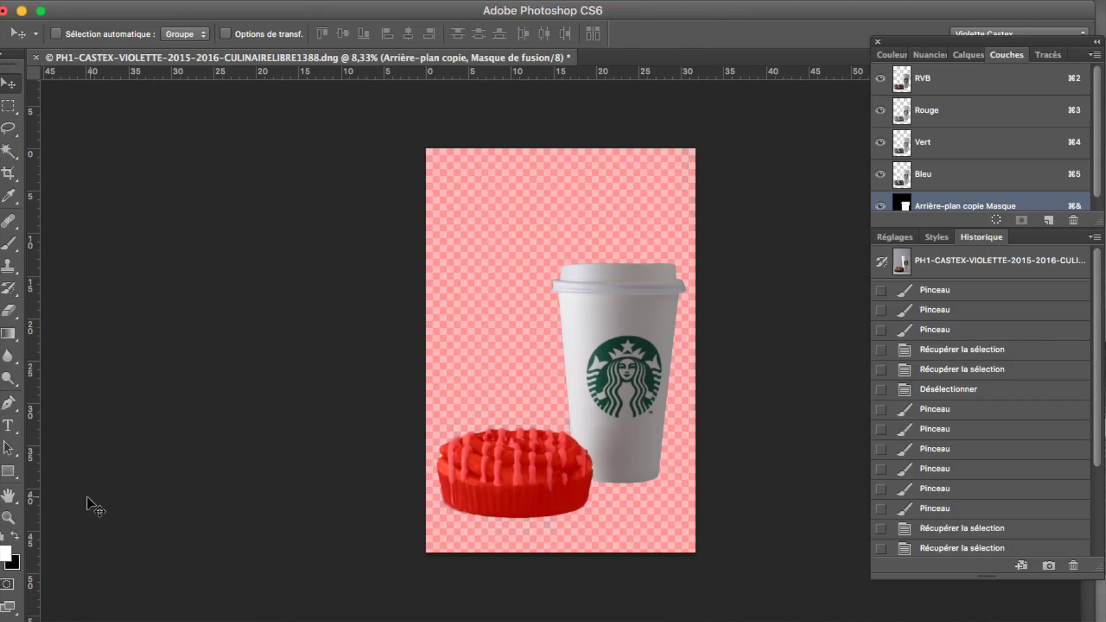
pyautogui.press('b')
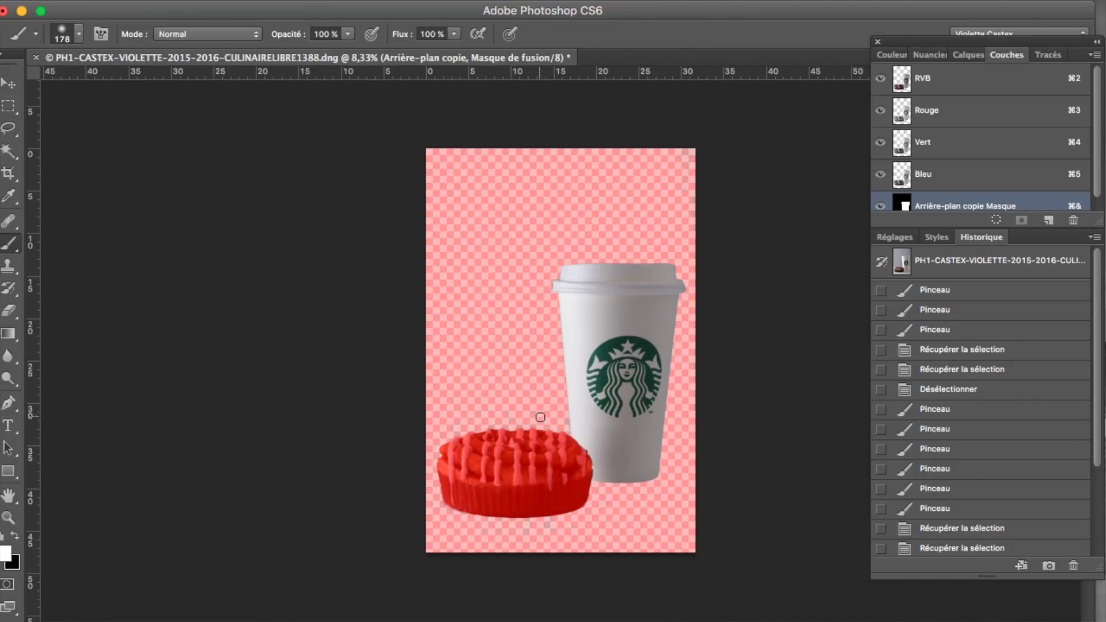
pyautogui.moveTo(534, 415); pyautogui.dragTo(504, 383)
pyautogui.moveTo(547, 441)
pyautogui.mouseDown()
pyautogui.moveTo(504, 371)
pyautogui.moveTo(490, 404)
pyautogui.moveTo(501, 426)
pyautogui.moveTo(490, 393)
pyautogui.mouseUp()
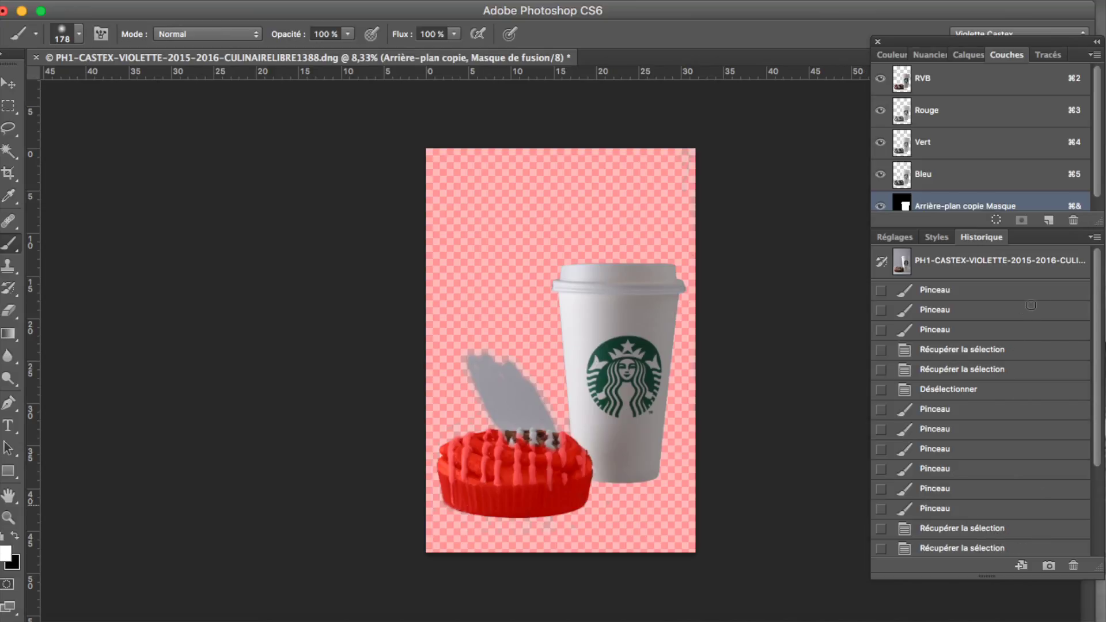
pyautogui.moveTo(1096, 391); pyautogui.dragTo(1094, 480)
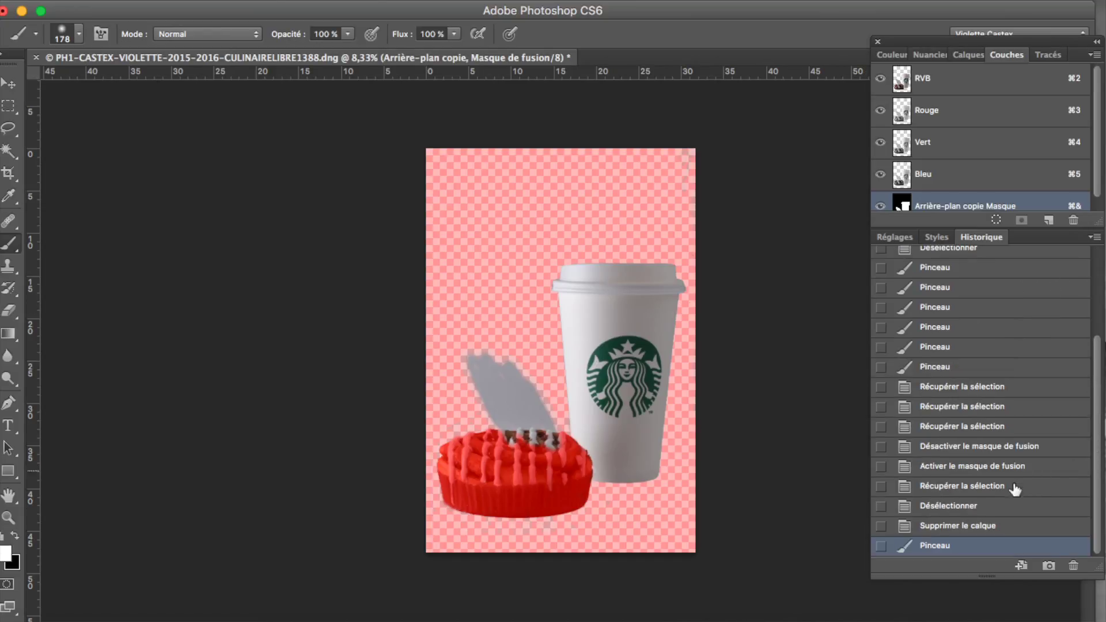
pyautogui.click(997, 527)
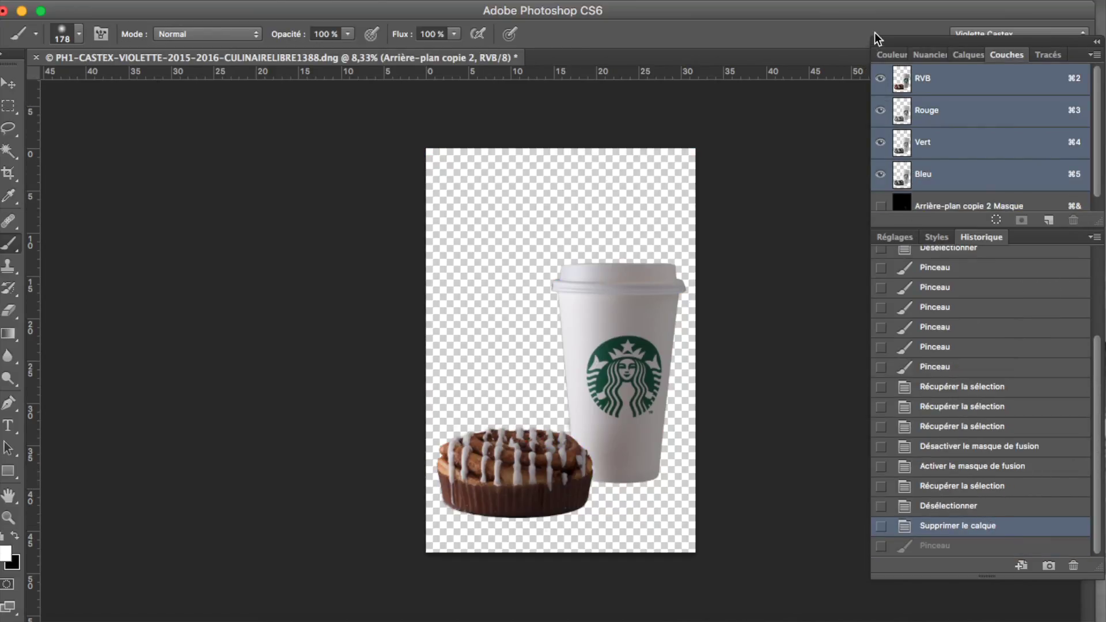
# Add an empty layer, Calque 1, beneath both Arrière-plan copie cut-out layers
pyautogui.click(883, 55)
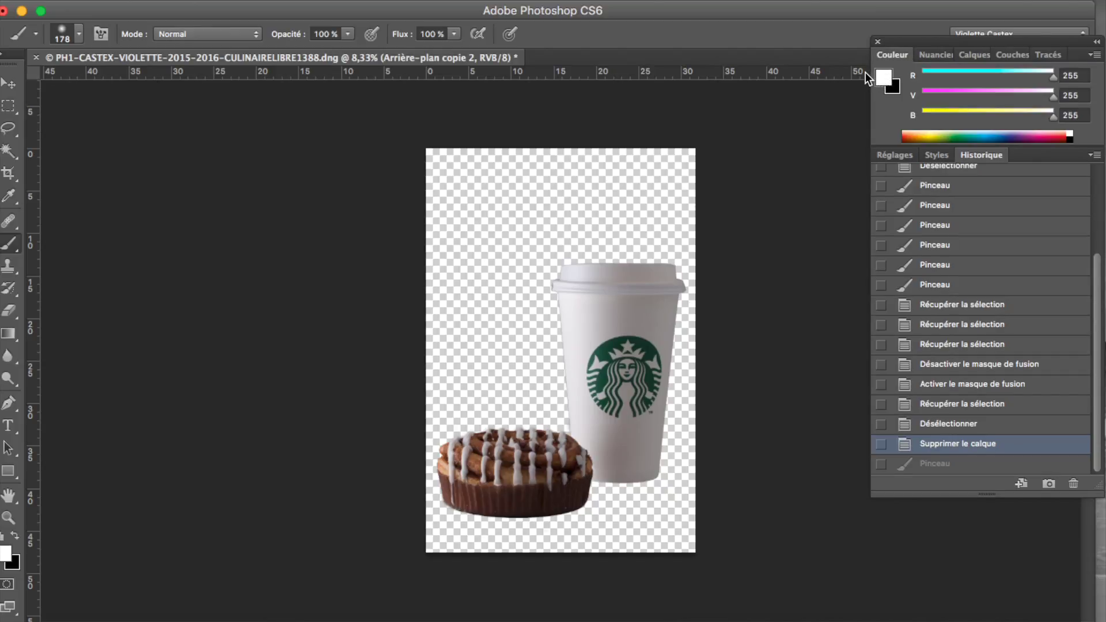
pyautogui.click(977, 55)
pyautogui.click(1005, 155)
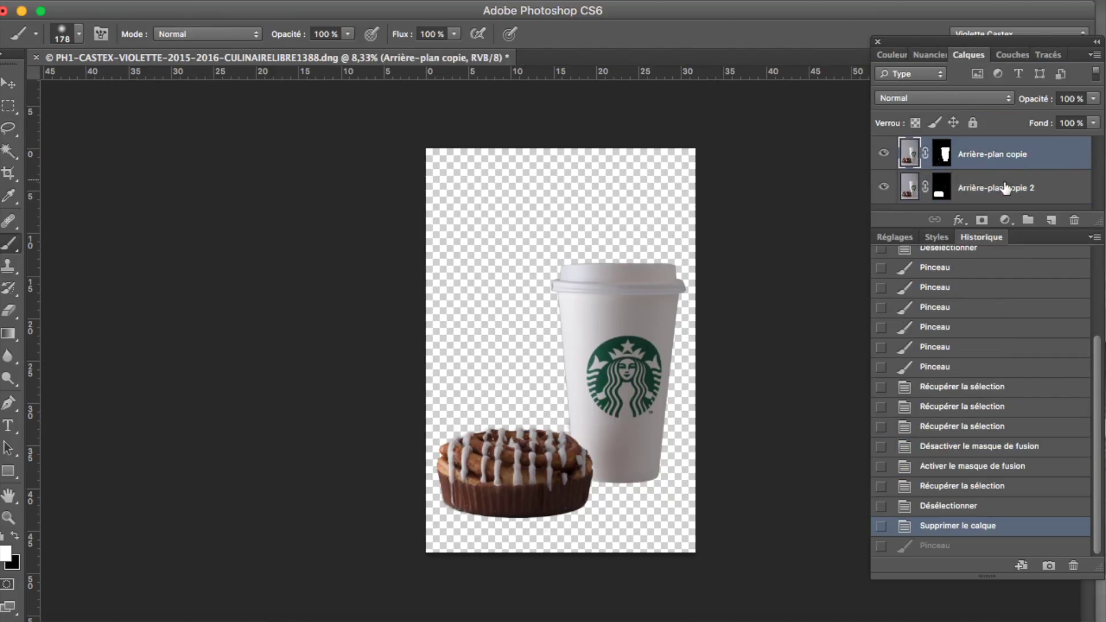
pyautogui.click(1050, 221)
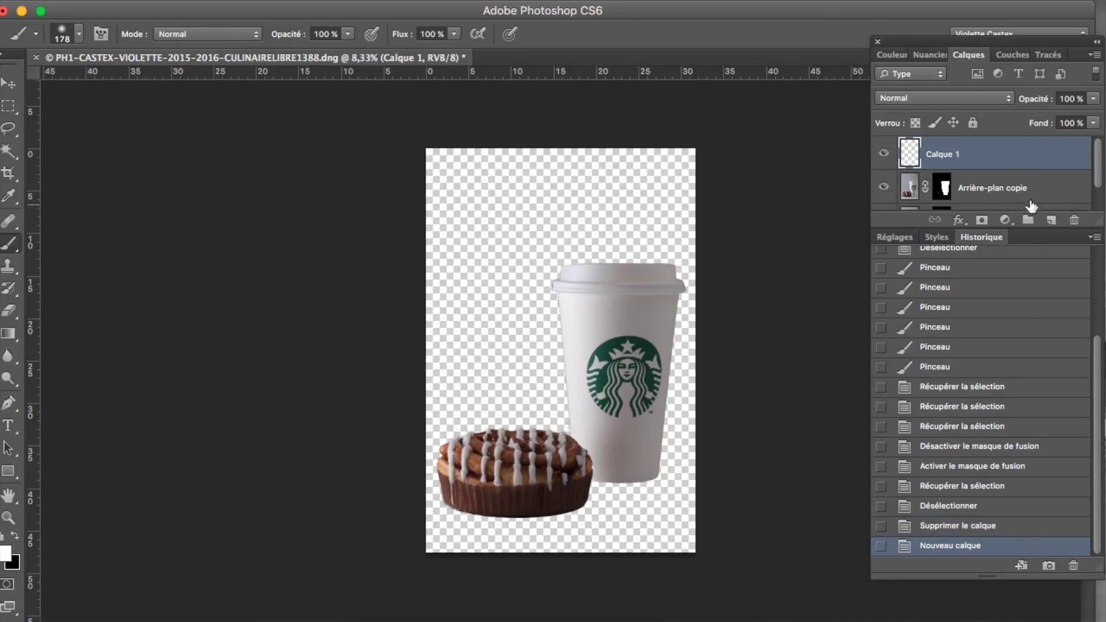
pyautogui.click(1049, 222)
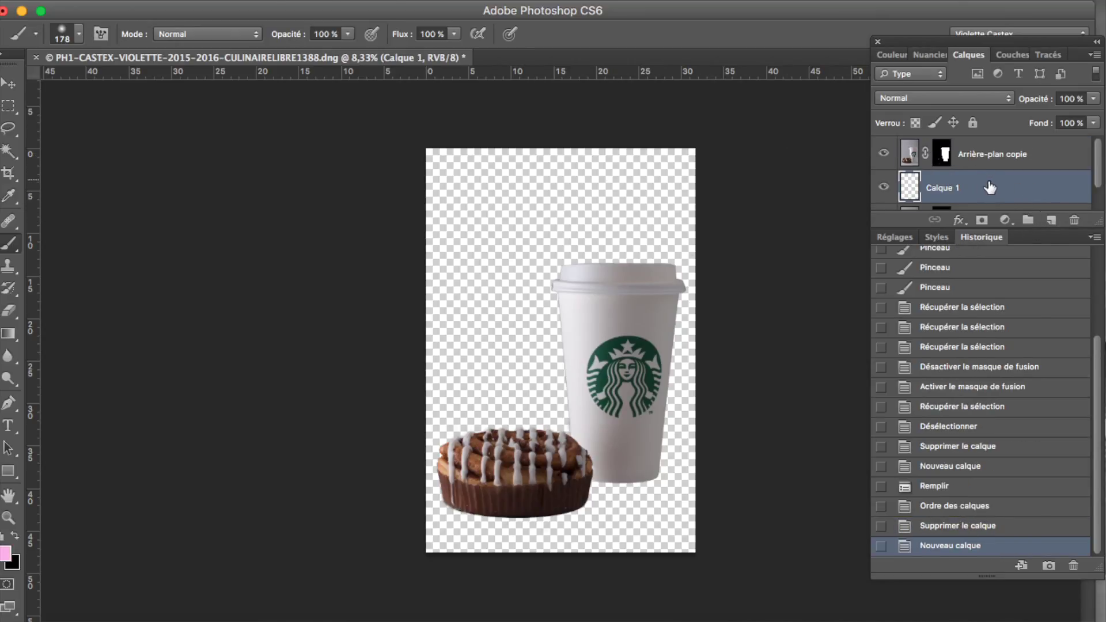
pyautogui.moveTo(1059, 188)
pyautogui.mouseDown()
pyautogui.moveTo(1047, 210)
pyautogui.moveTo(1034, 195)
pyautogui.mouseUp()
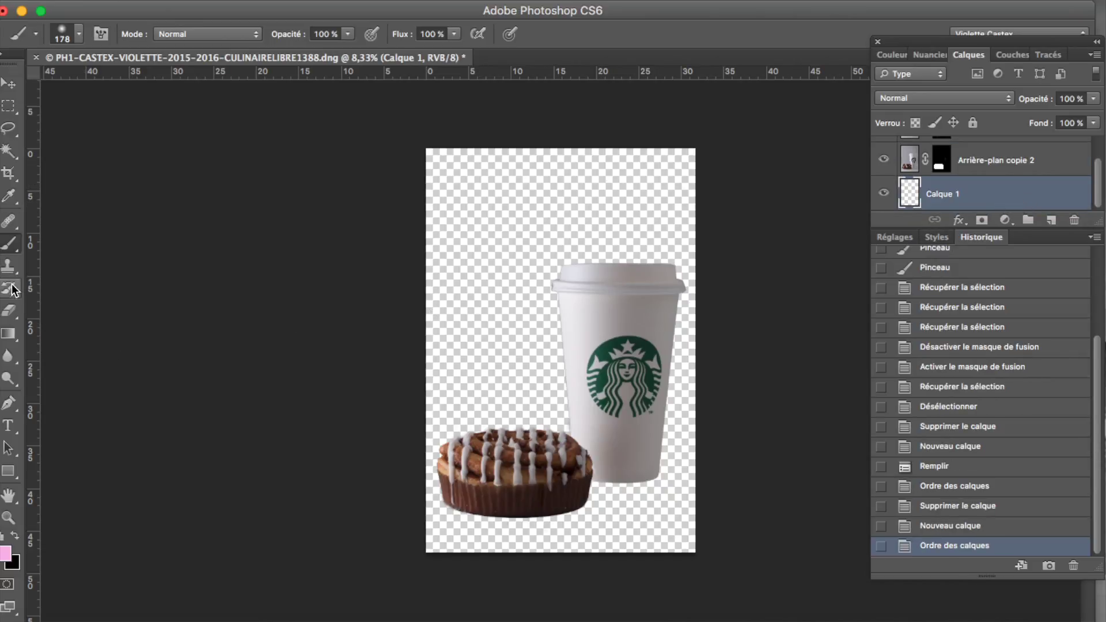
pyautogui.click(9, 333)
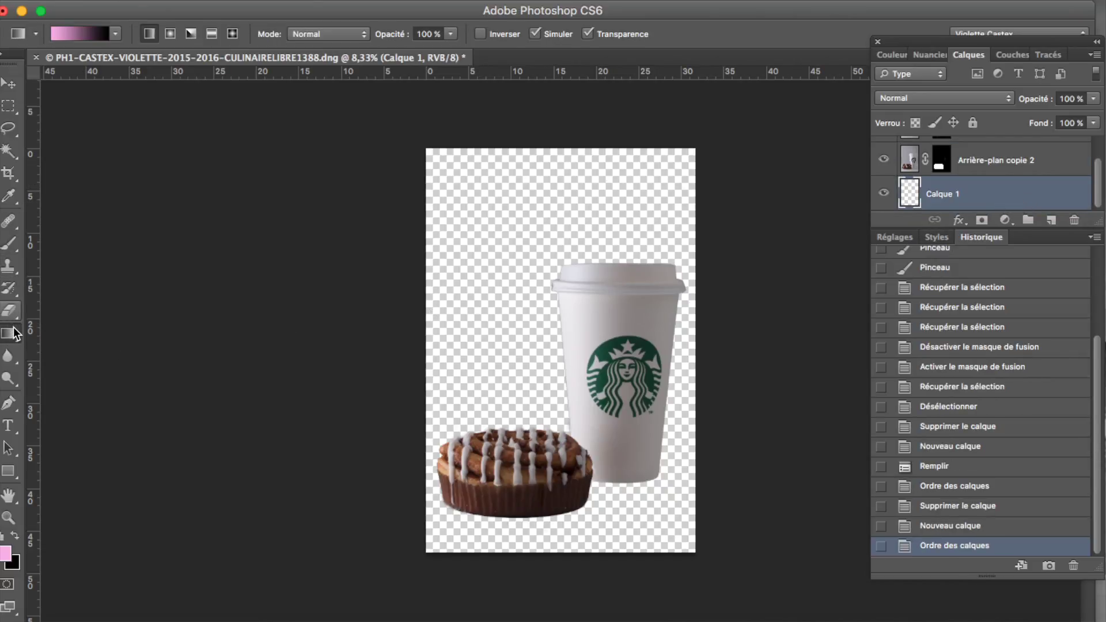
# Fill Calque 1 with pink using the Paint Bucket
pyautogui.click(11, 341)
pyautogui.moveTo(12, 341); pyautogui.dragTo(77, 341)
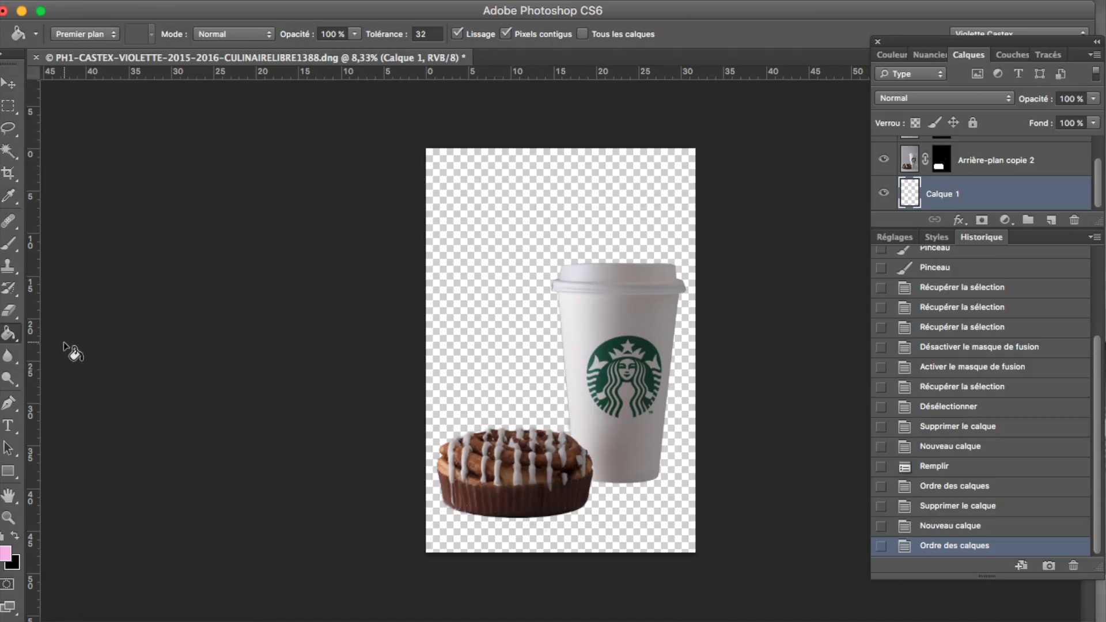
pyautogui.click(491, 228)
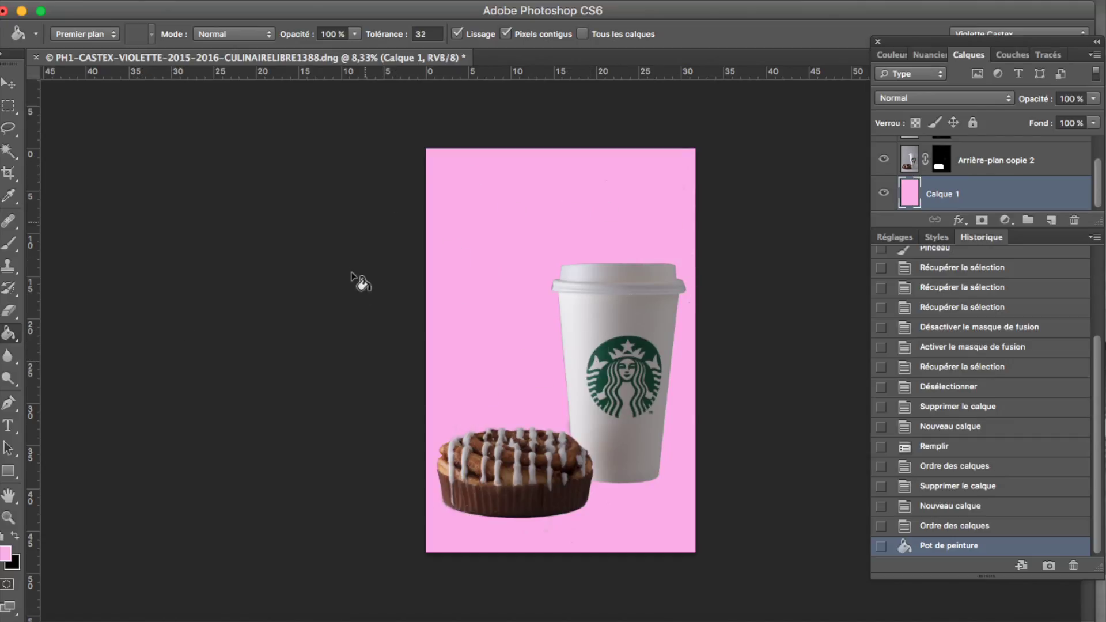
# Change the foreground to a lighter pink and refill Calque 1 with it
pyautogui.click(5, 554)
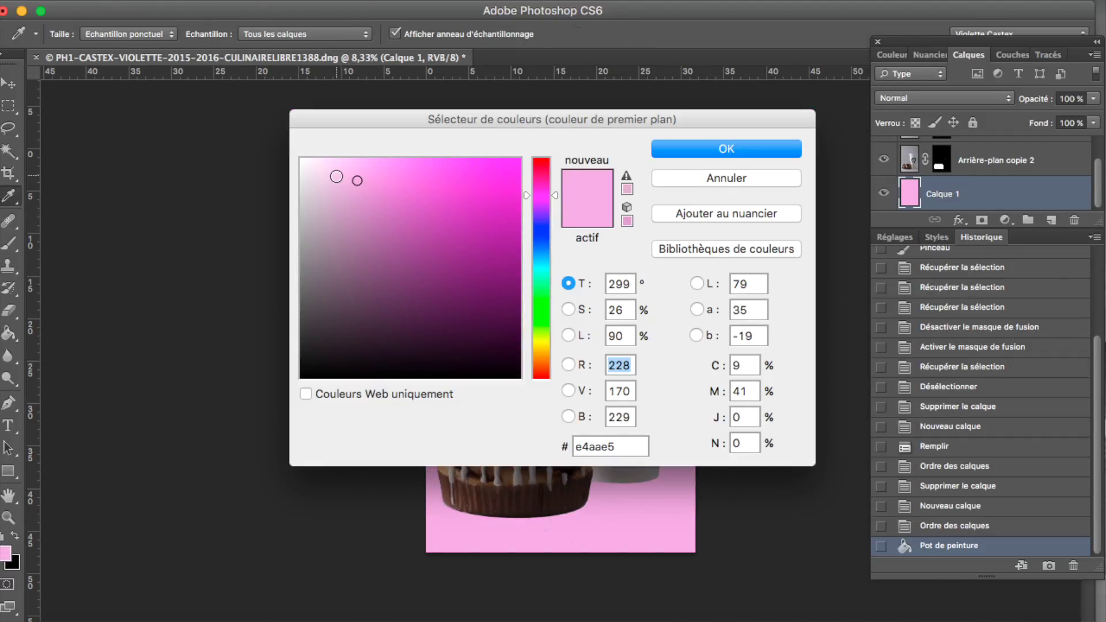
pyautogui.click(329, 176)
pyautogui.click(703, 153)
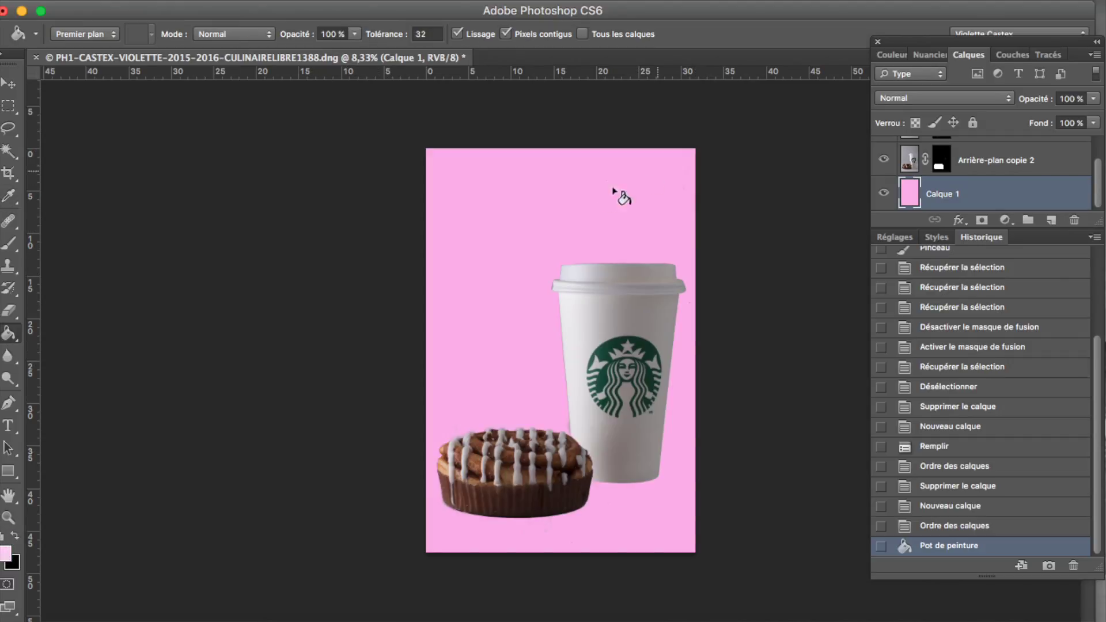
pyautogui.click(472, 247)
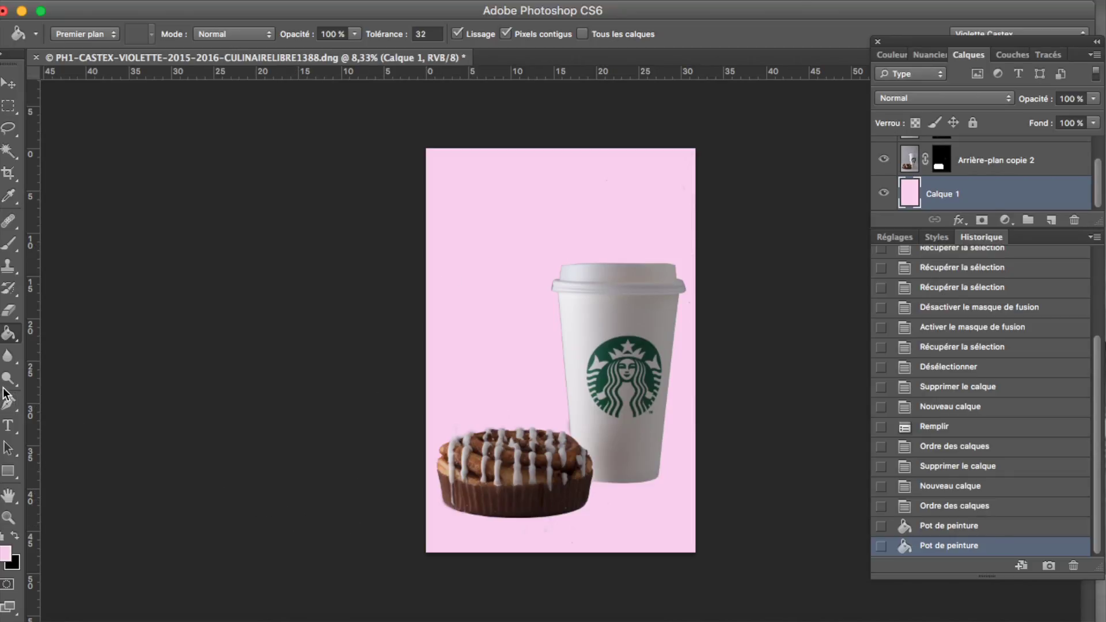
pyautogui.rightClick(17, 335)
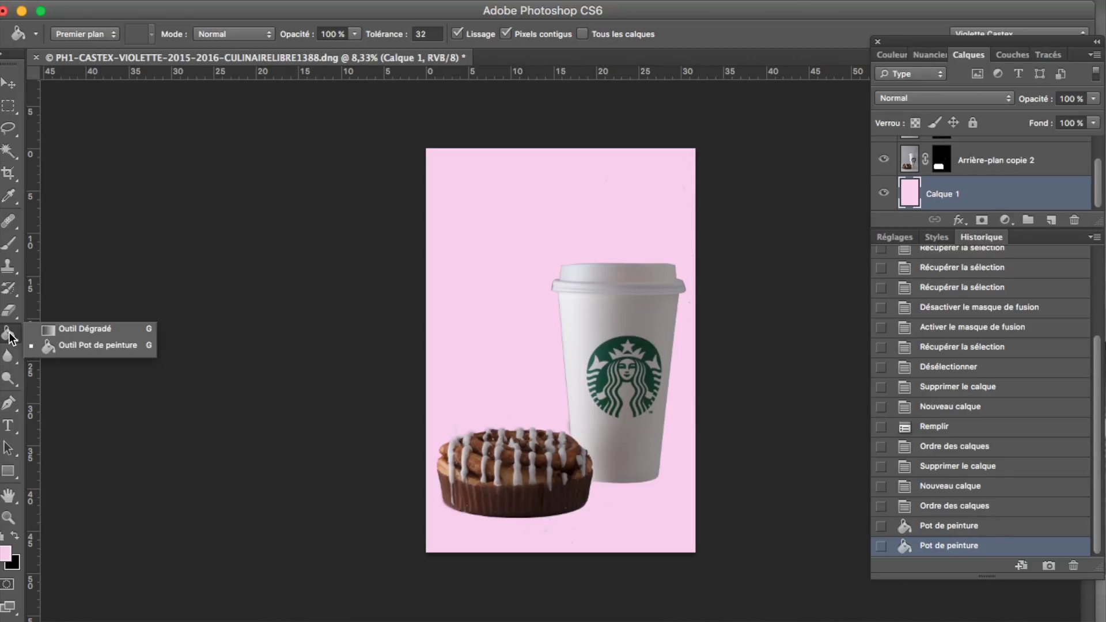
# Choose the Gradient tool, set the background colour, and swap foreground and background colours
pyautogui.click(77, 330)
pyautogui.click(113, 35)
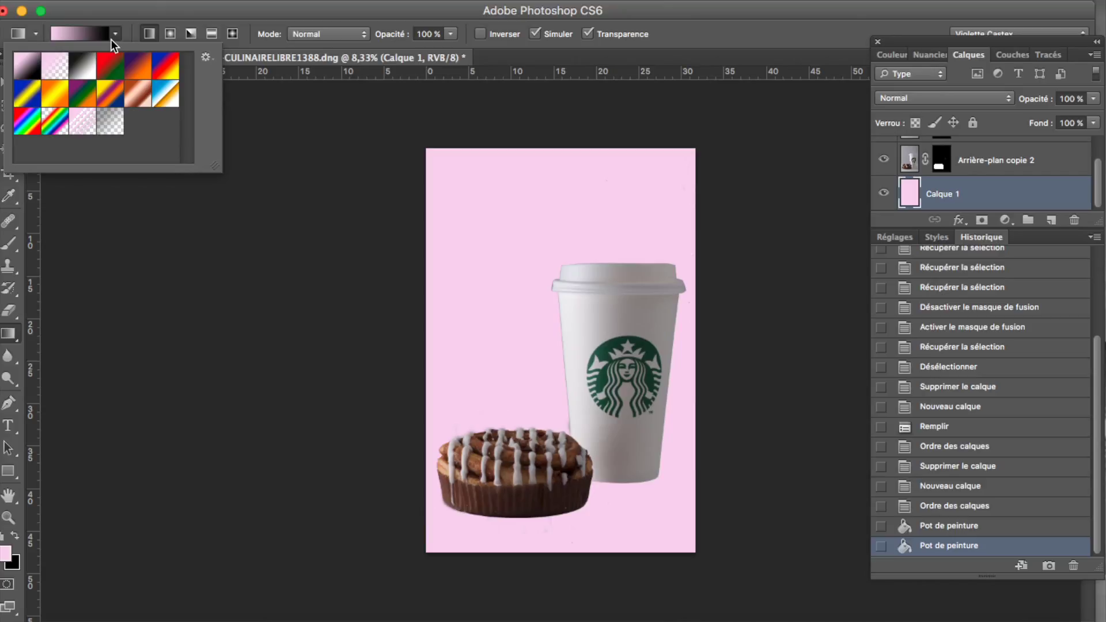
pyautogui.click(15, 565)
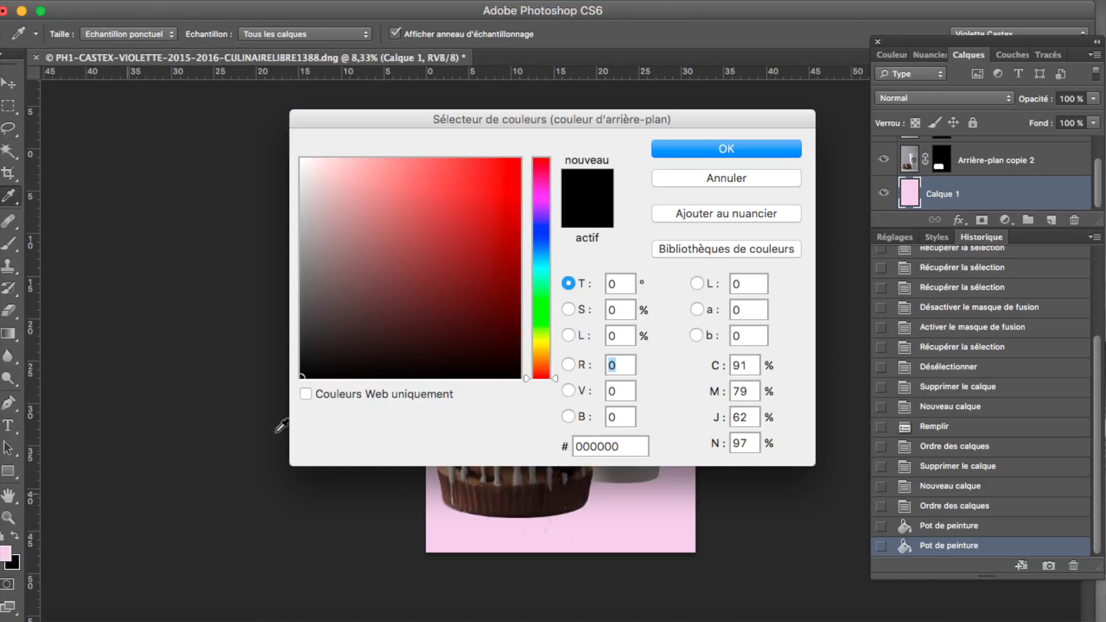
pyautogui.click(693, 149)
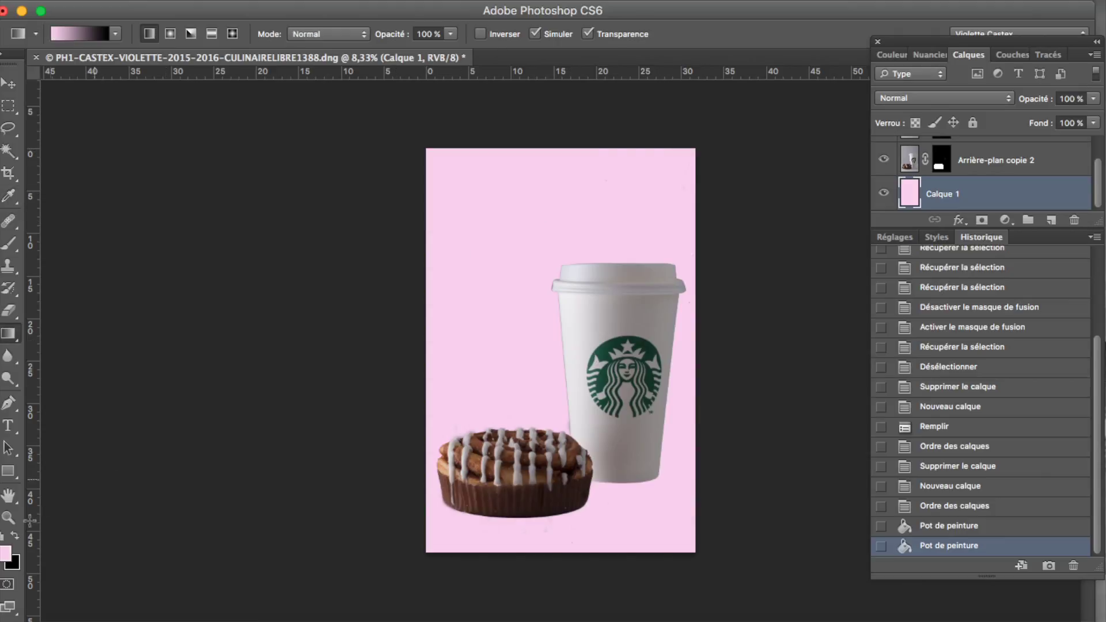
pyautogui.click(15, 537)
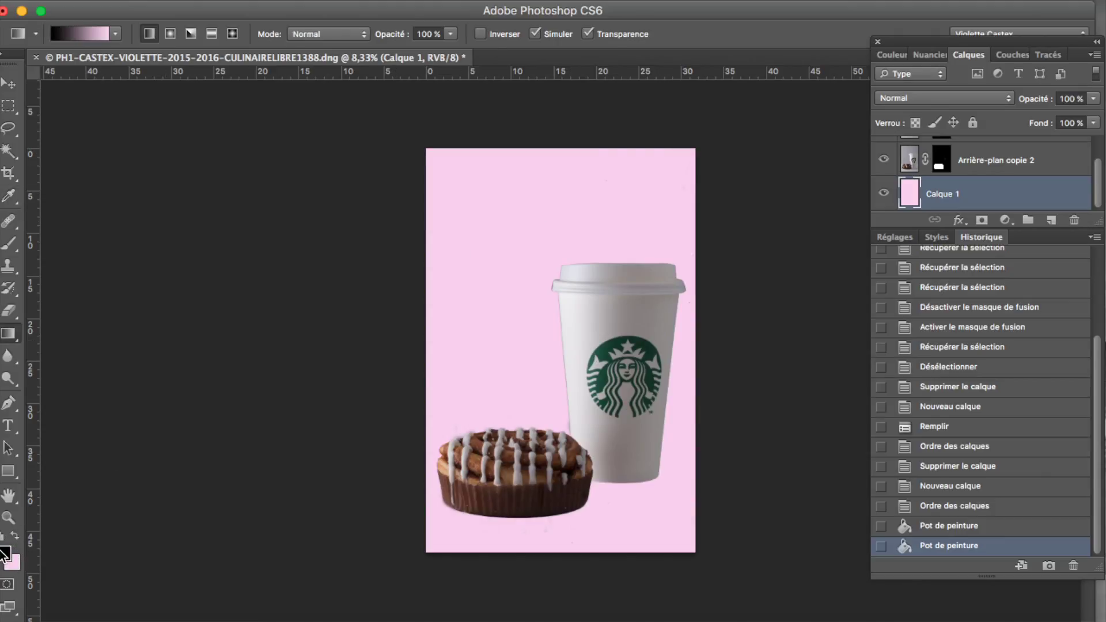
# Set the foreground colour to salmon pink #e5acac, keeping the Gradient tool active
pyautogui.click(6, 553)
pyautogui.click(354, 180)
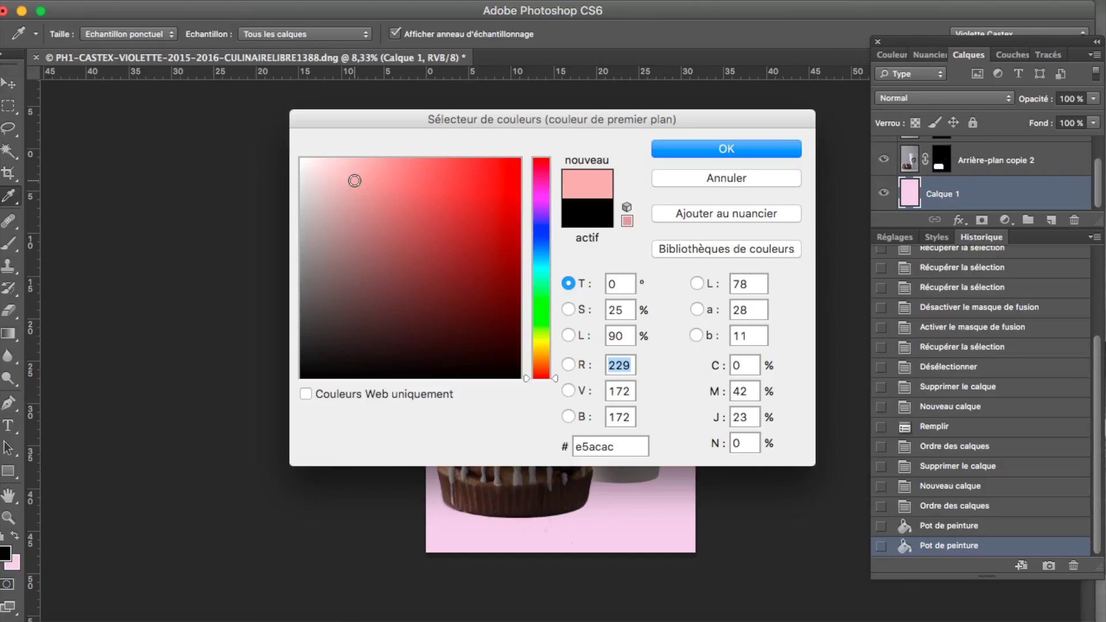
pyautogui.click(689, 149)
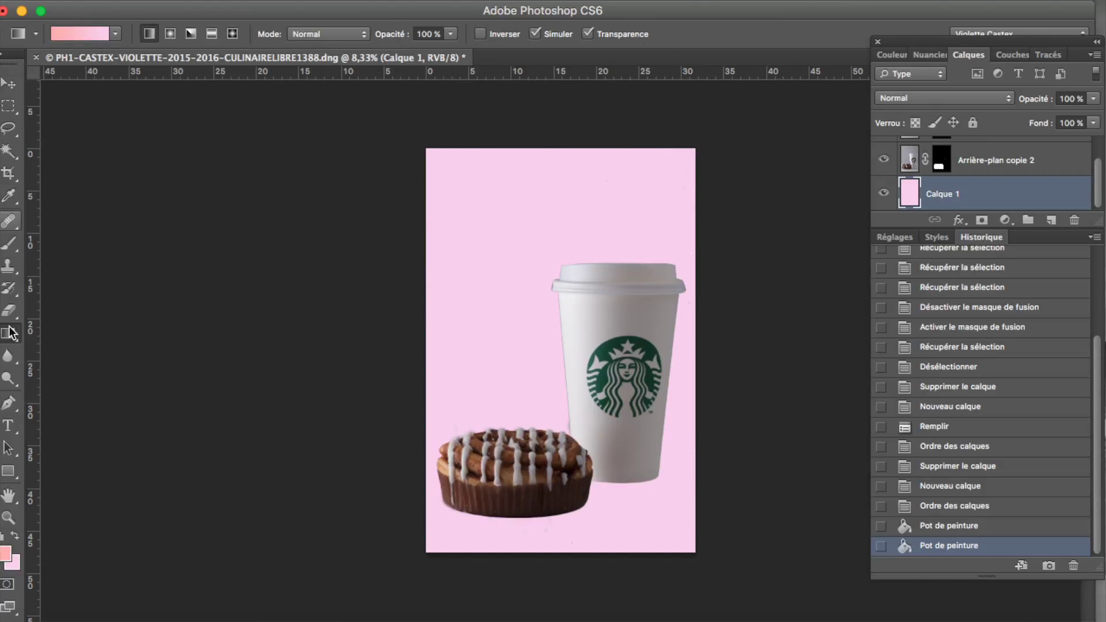
pyautogui.rightClick(13, 344)
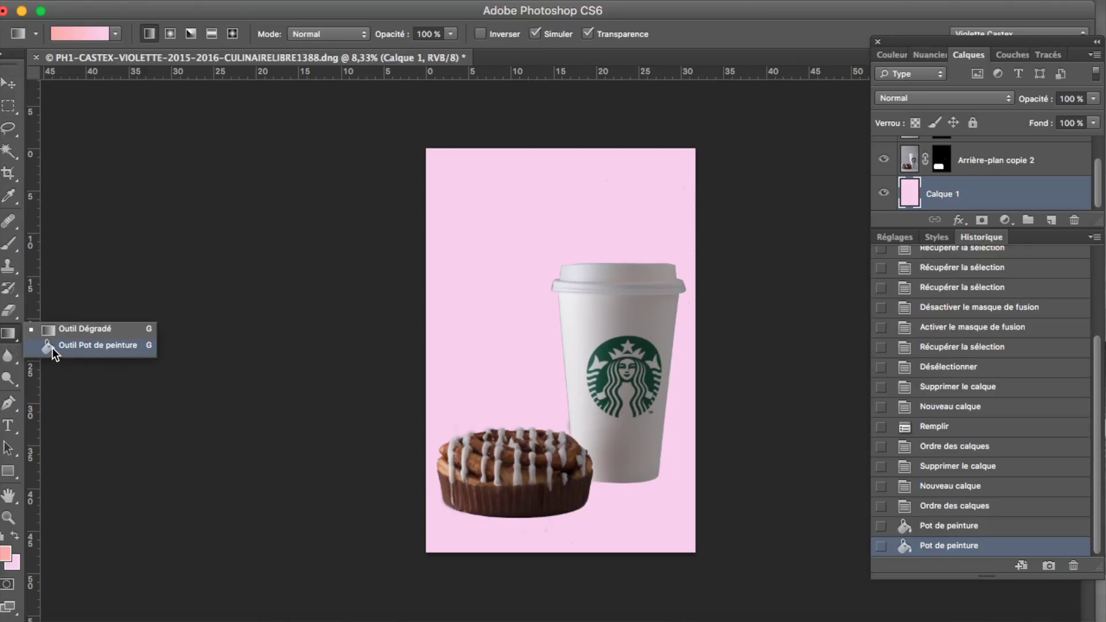
pyautogui.click(55, 330)
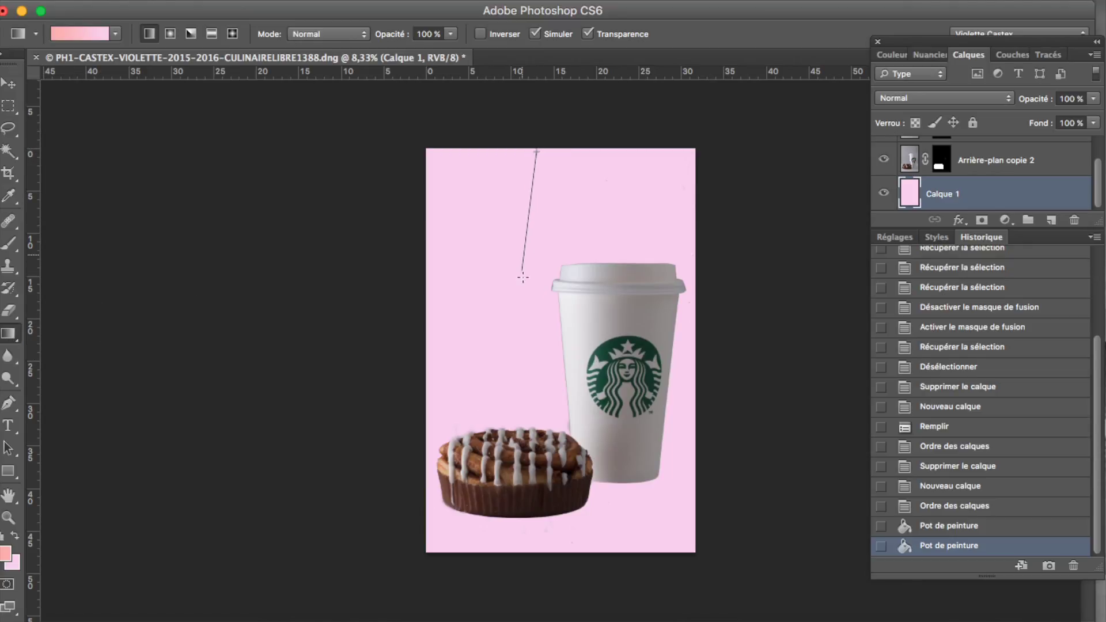
# Drag the salmon-to-pale-pink gradient from the canvas top downward, then quit choosing Ne pas enregistrer
pyautogui.moveTo(534, 193); pyautogui.dragTo(528, 419)
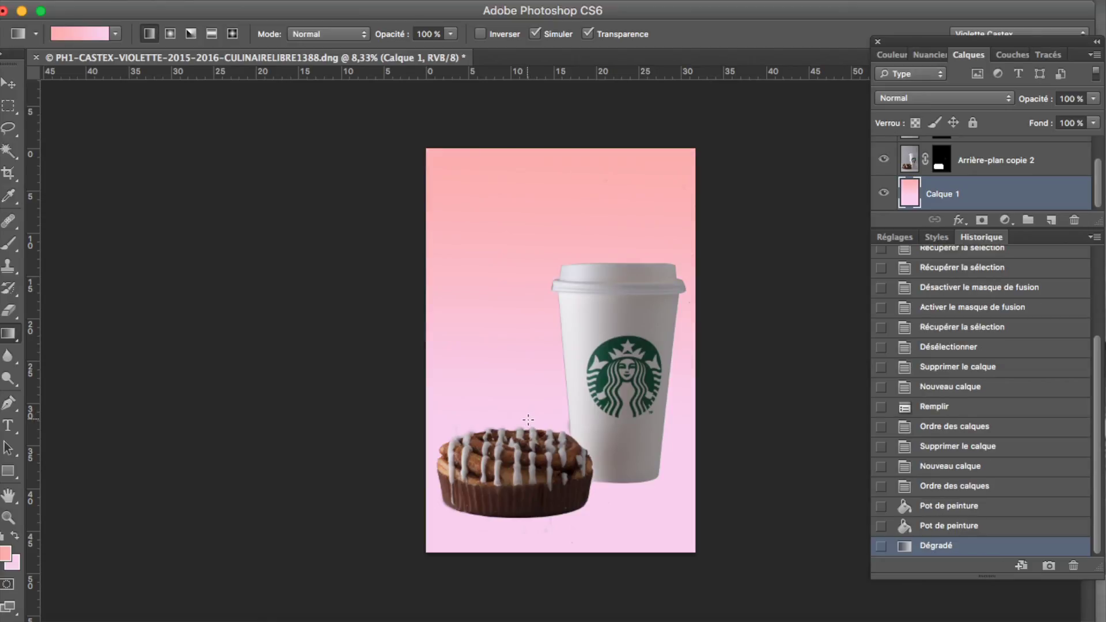
pyautogui.moveTo(529, 151); pyautogui.dragTo(510, 540)
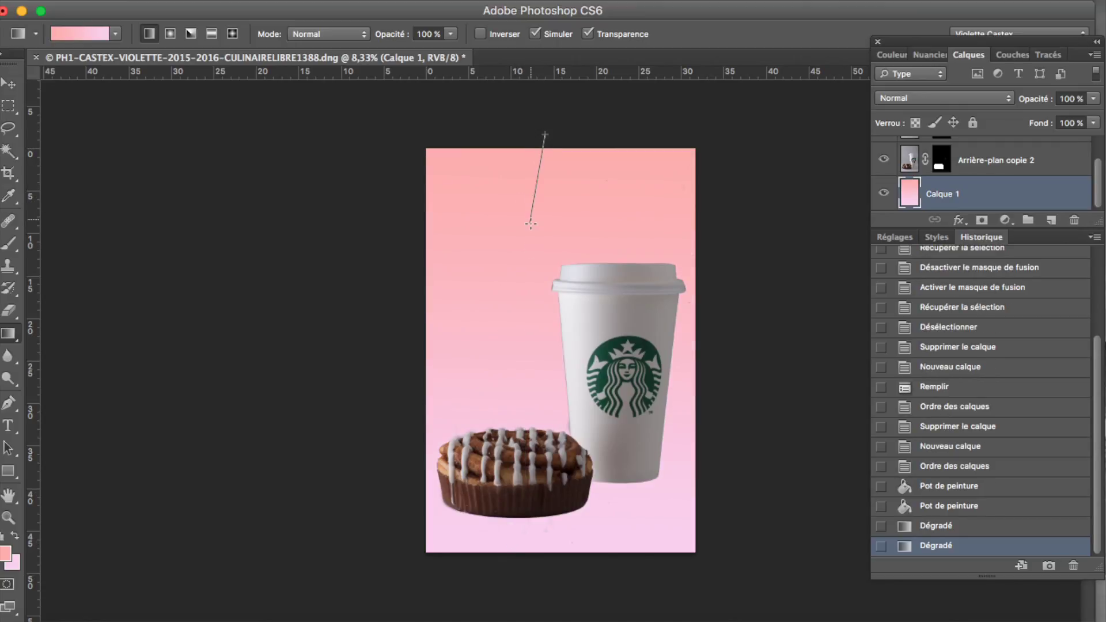
pyautogui.moveTo(544, 144); pyautogui.dragTo(526, 376)
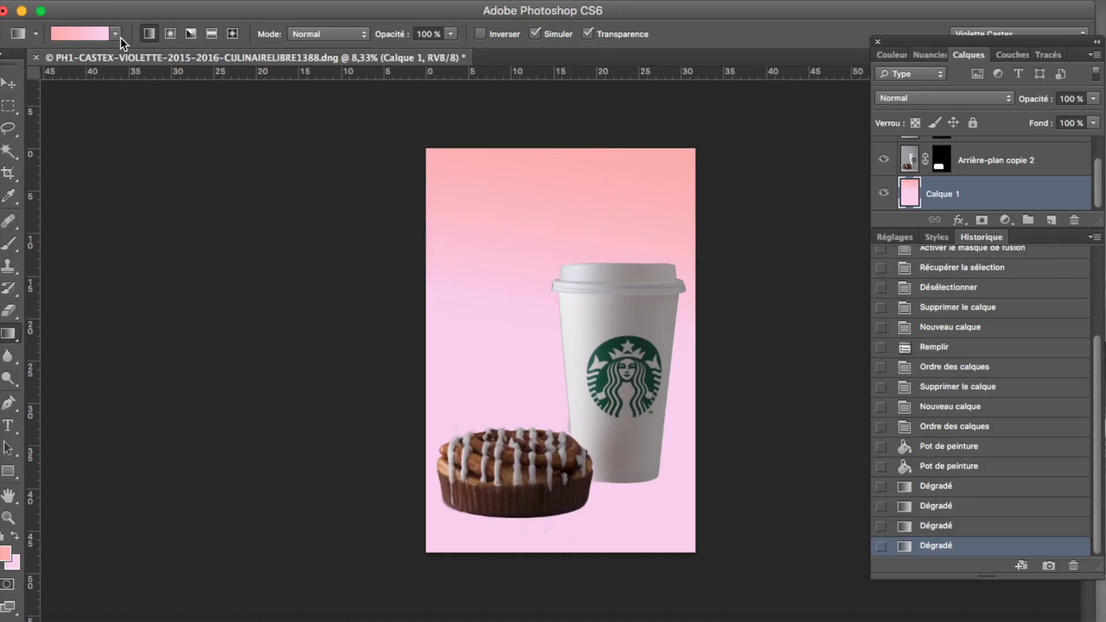
pyautogui.click(116, 33)
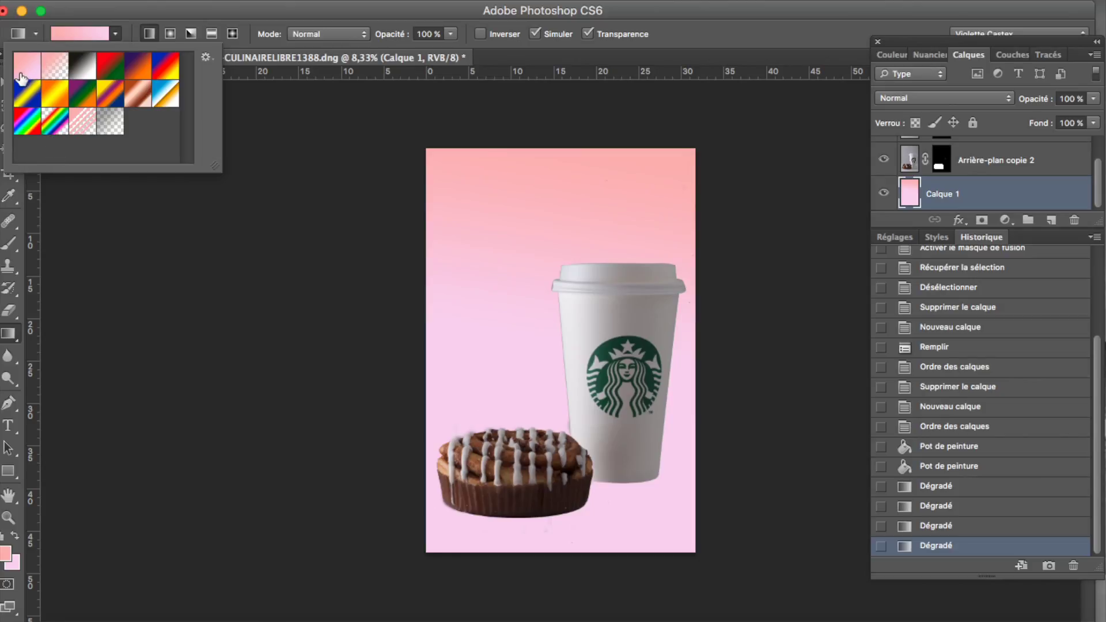
pyautogui.click(116, 32)
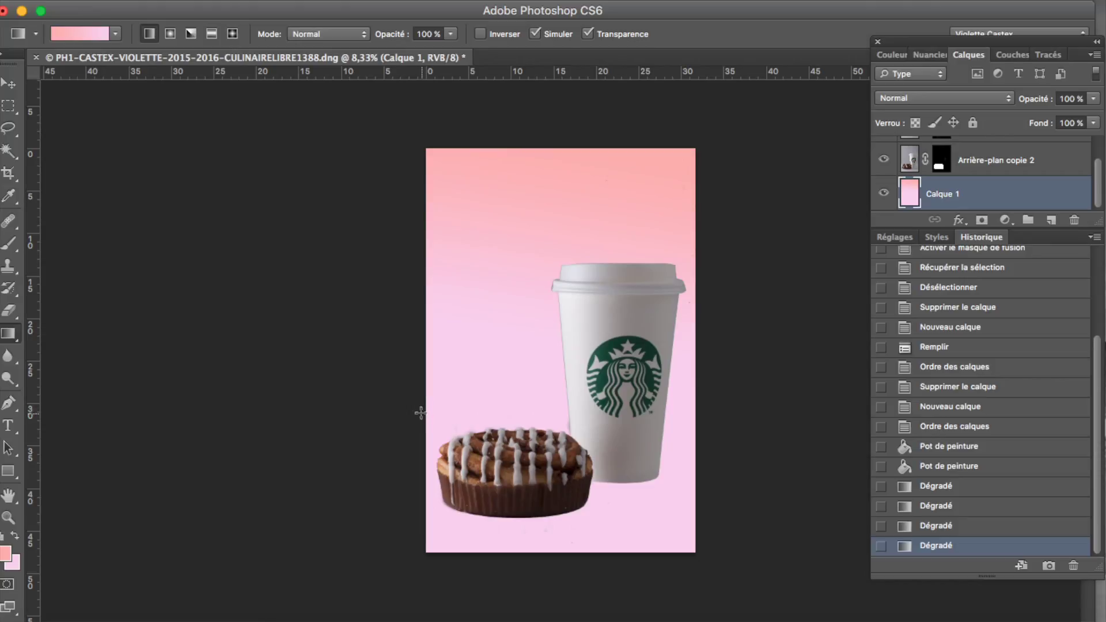
pyautogui.click(4, 11)
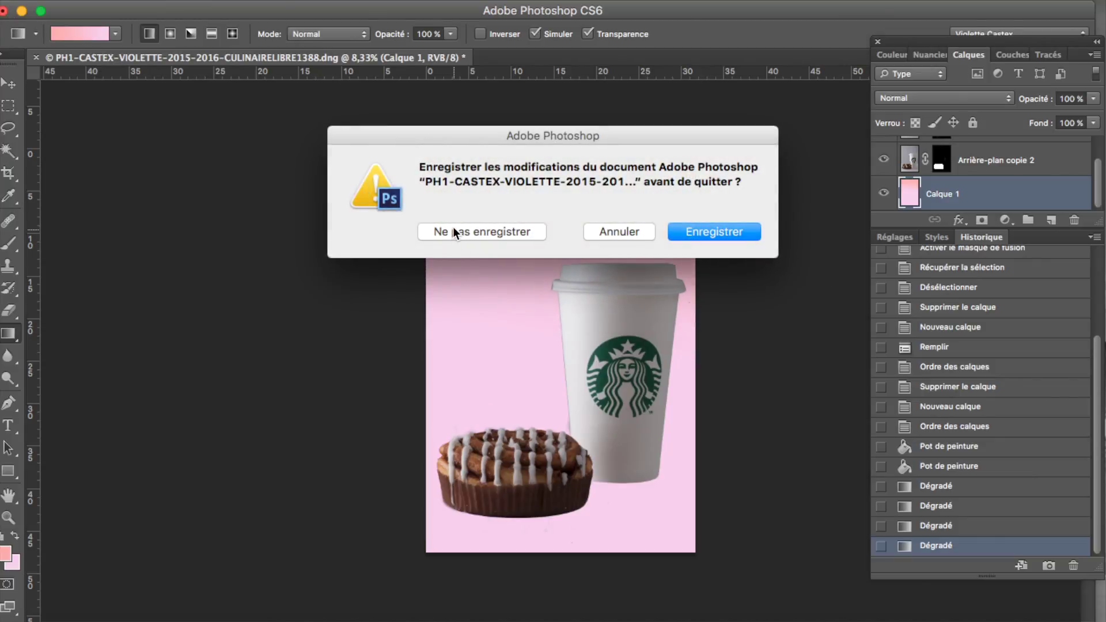
pyautogui.click(453, 230)
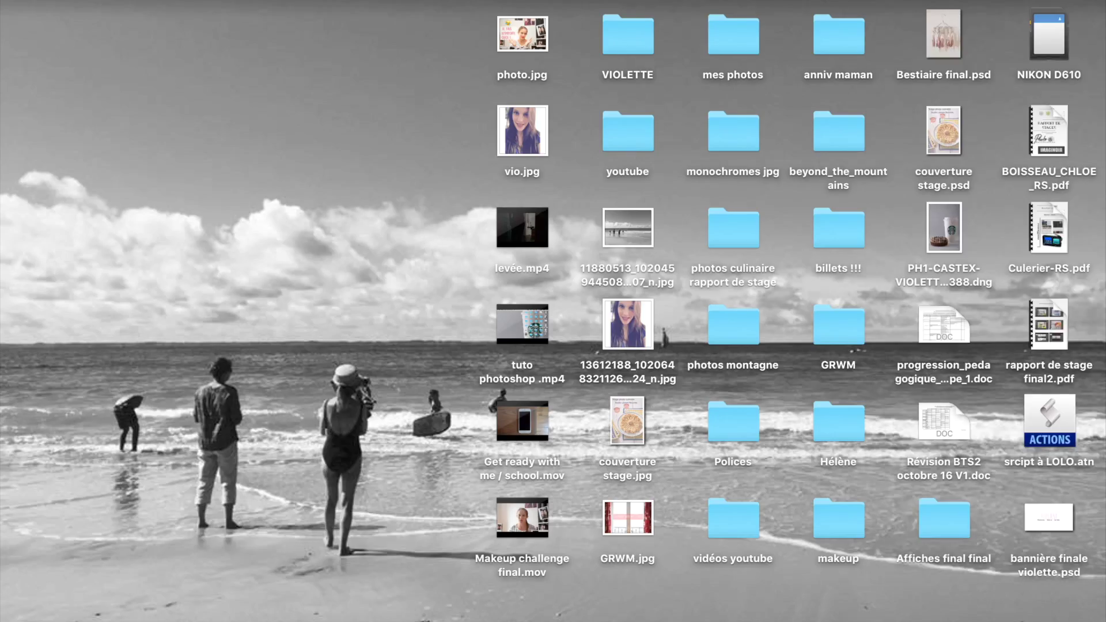